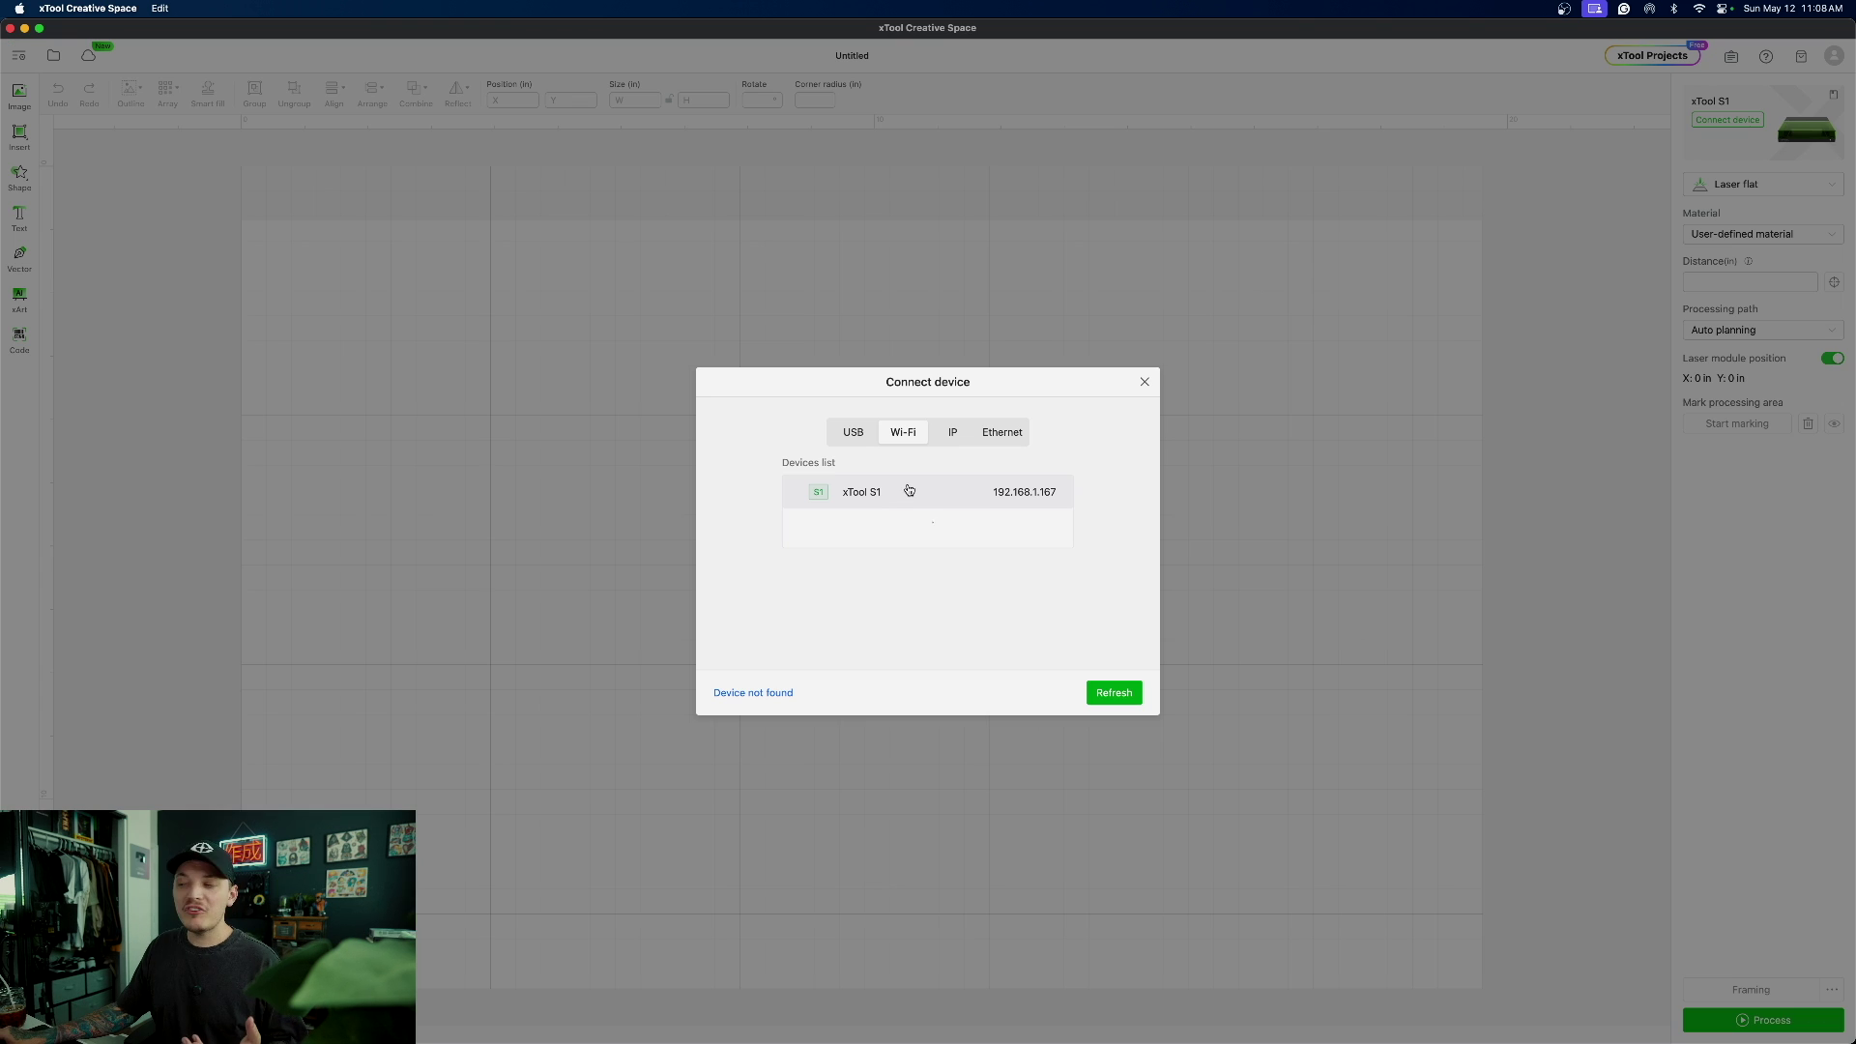
- Connect to the xTool S1 laser over Wi-Fi from the list of detected devices
left_click(866, 441)
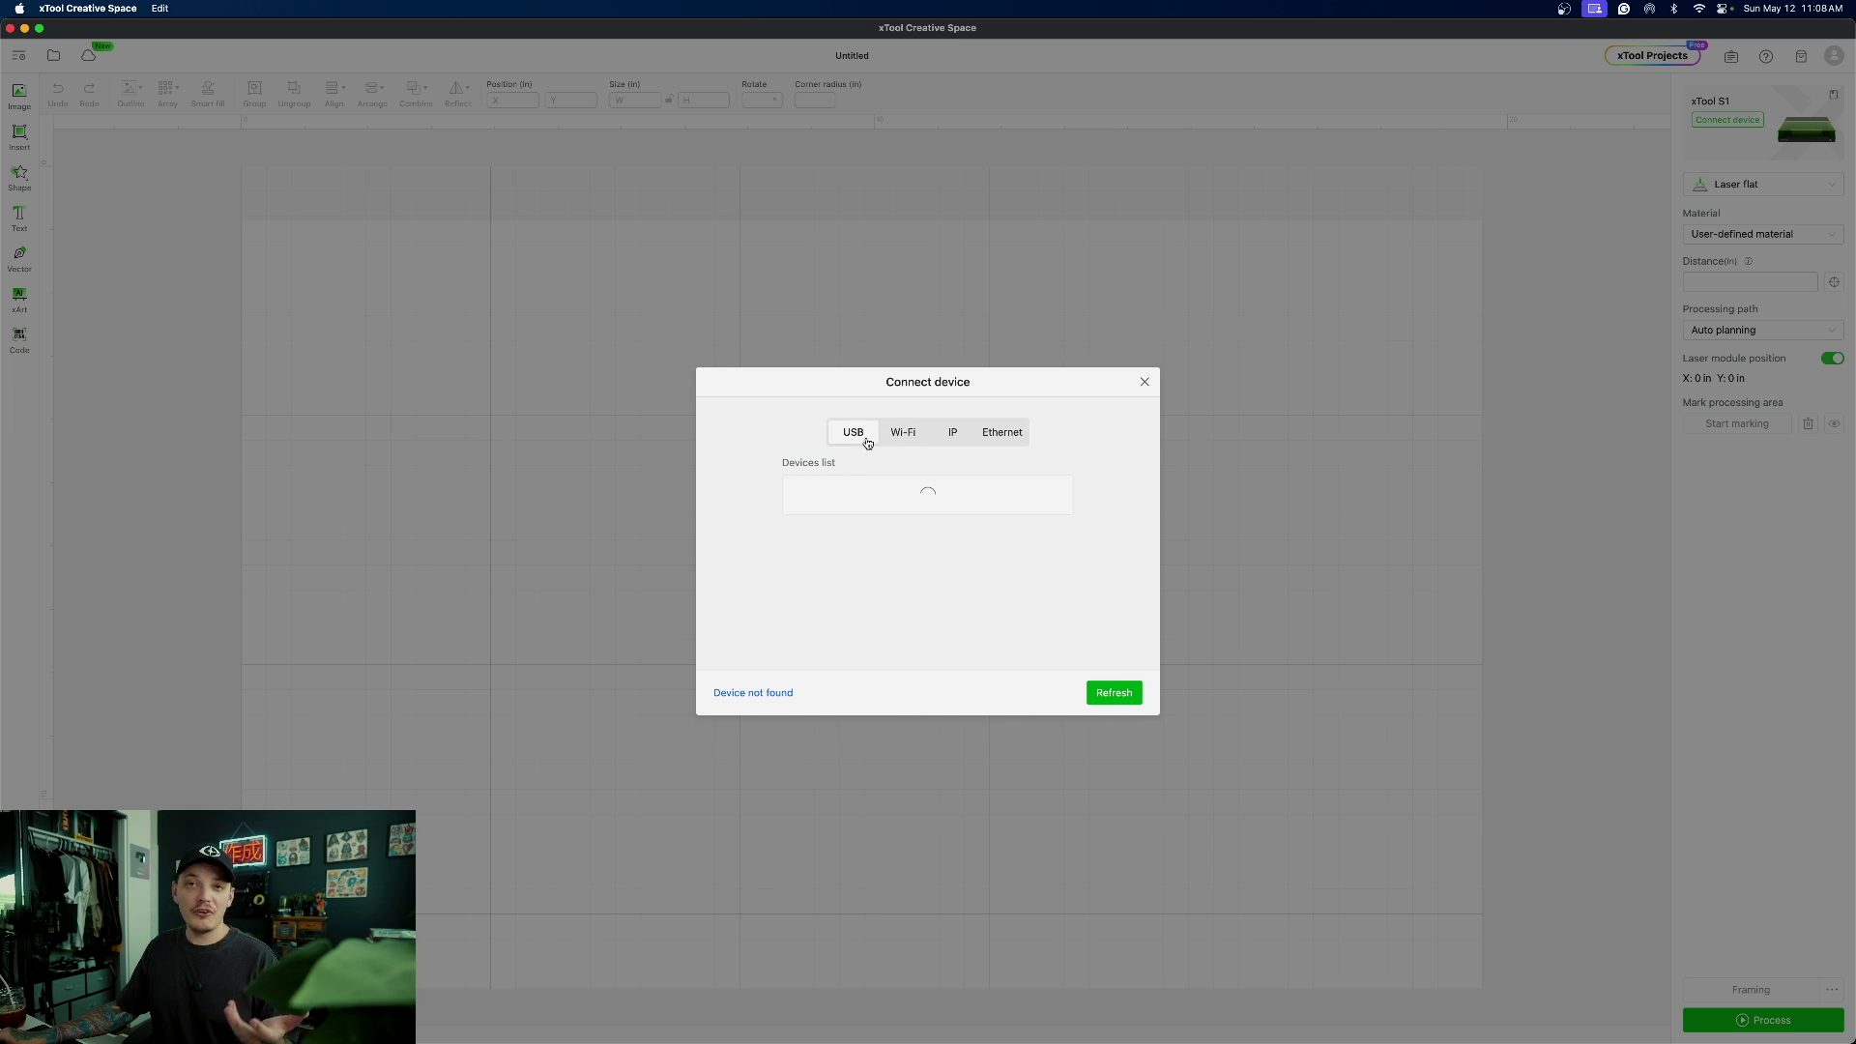
left_click(896, 441)
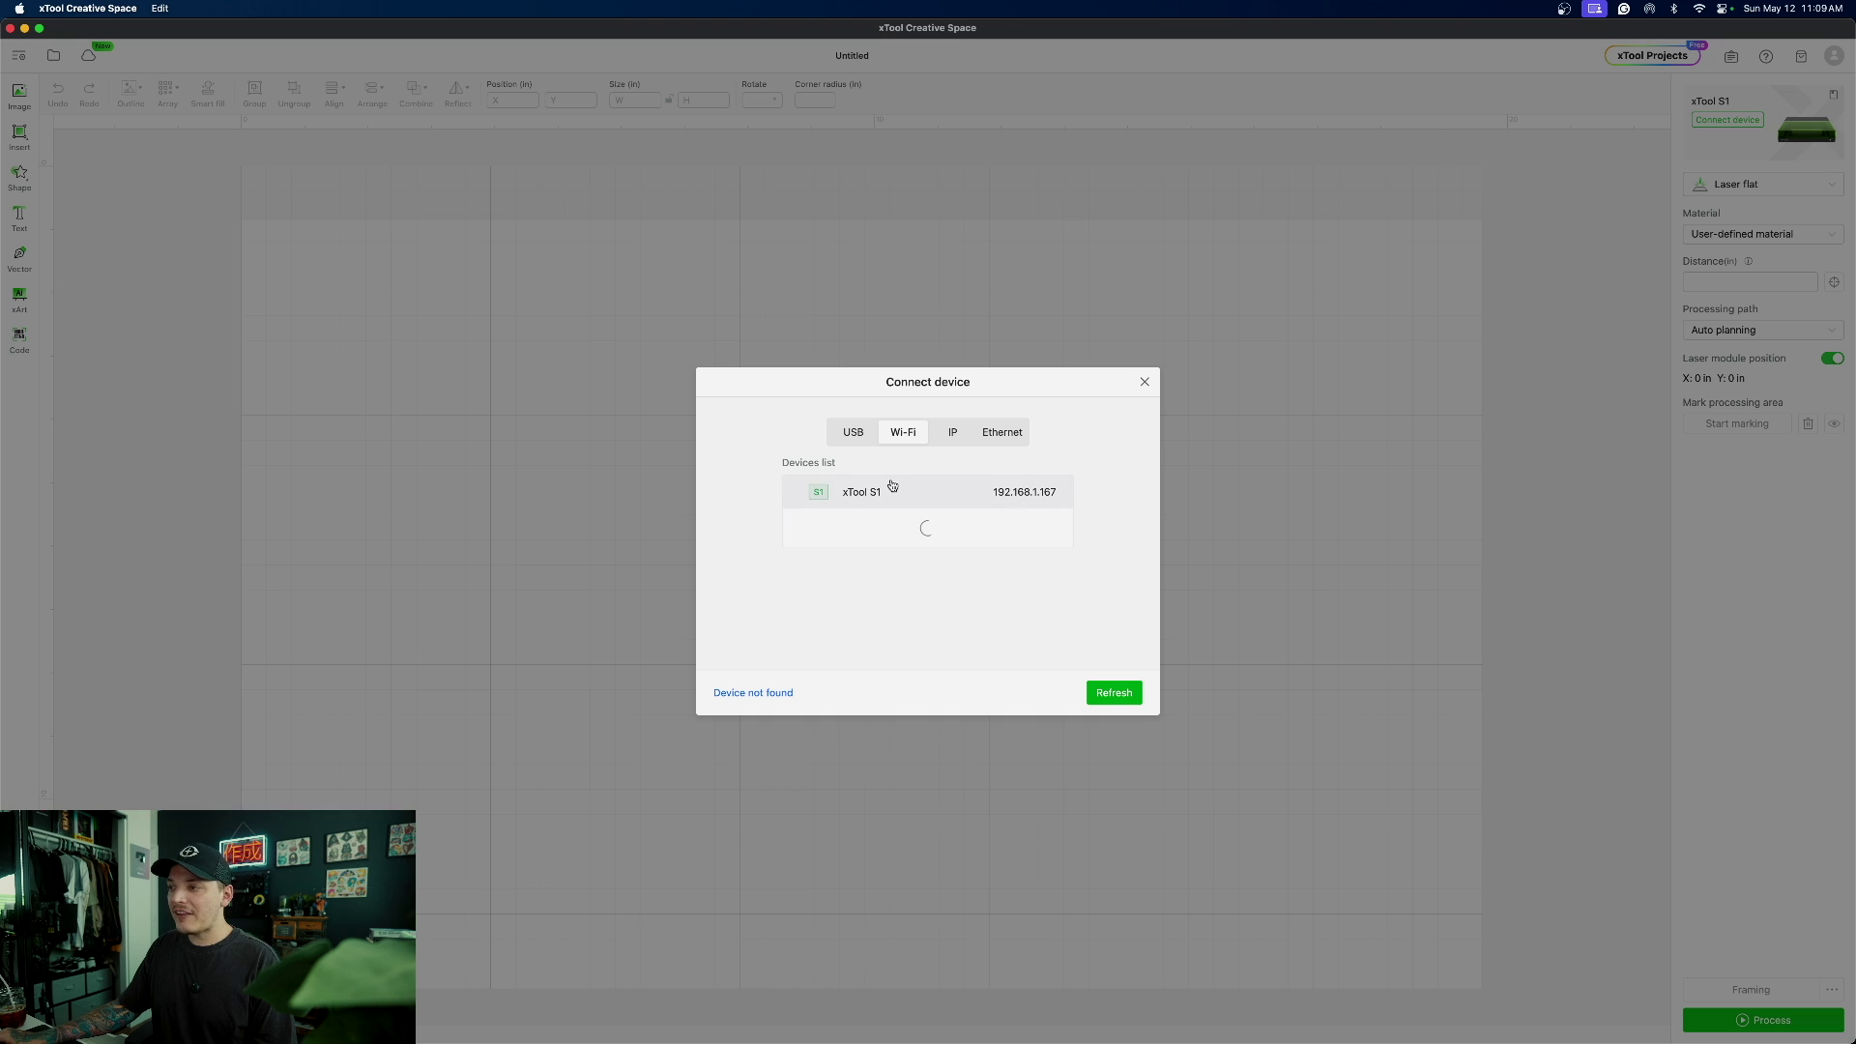
left_click(884, 489)
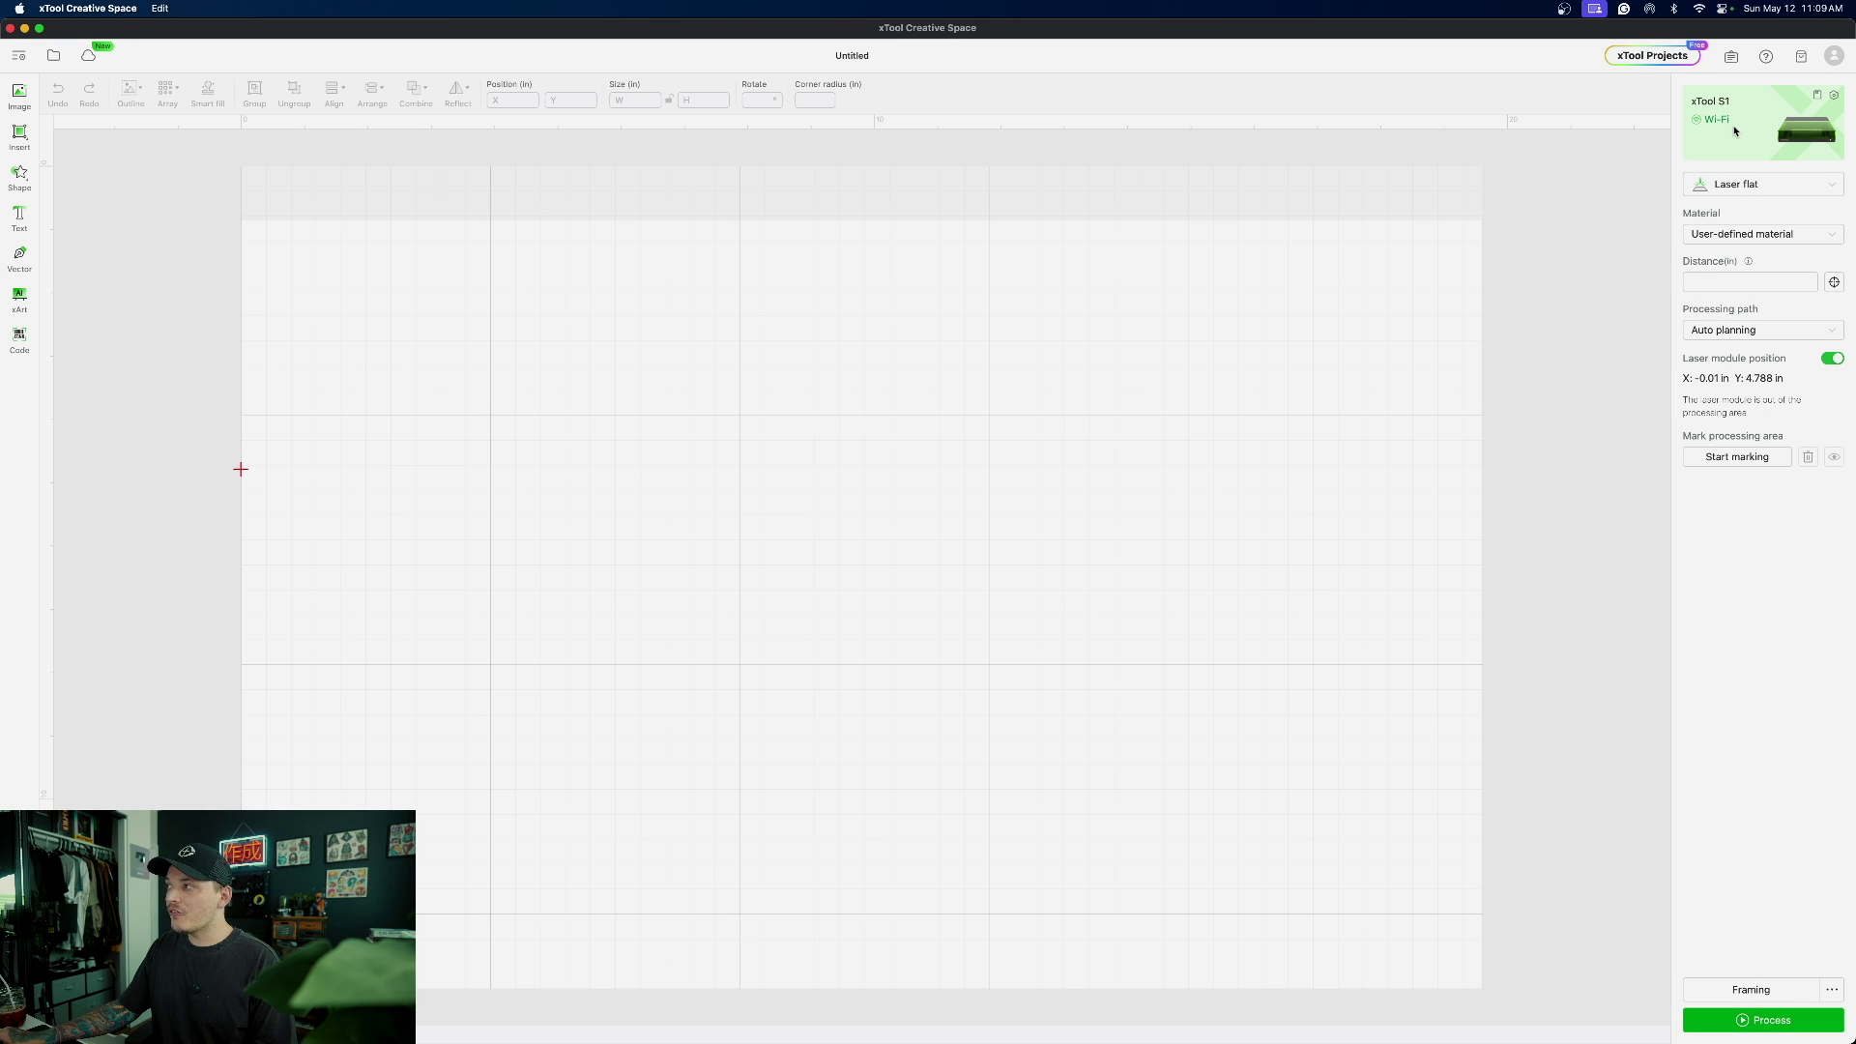
- Import HonorOverGreed_VectorArt.svg from the desktop's Yesterday stack onto the canvas and enlarge the window to full screen
left_click_drag(1559, 23, 1378, 14)
left_click(1806, 246)
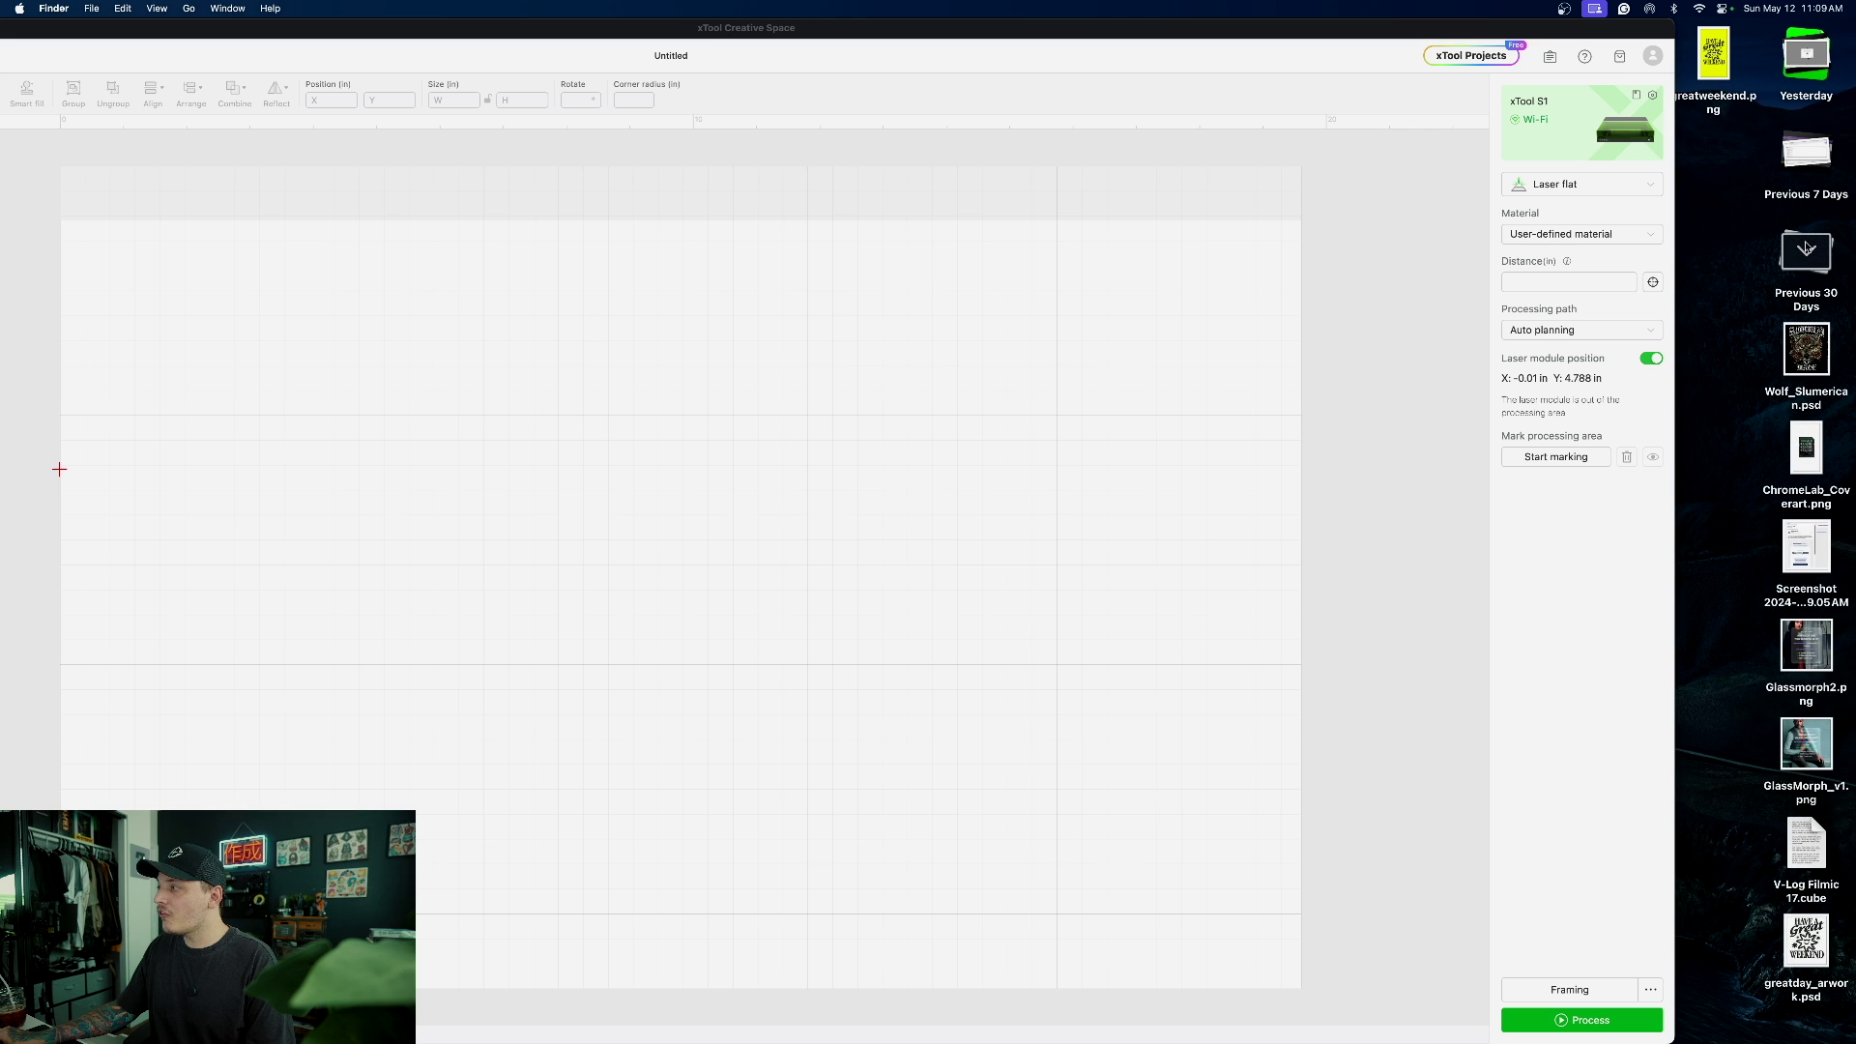
left_click(1806, 249)
left_click(1804, 67)
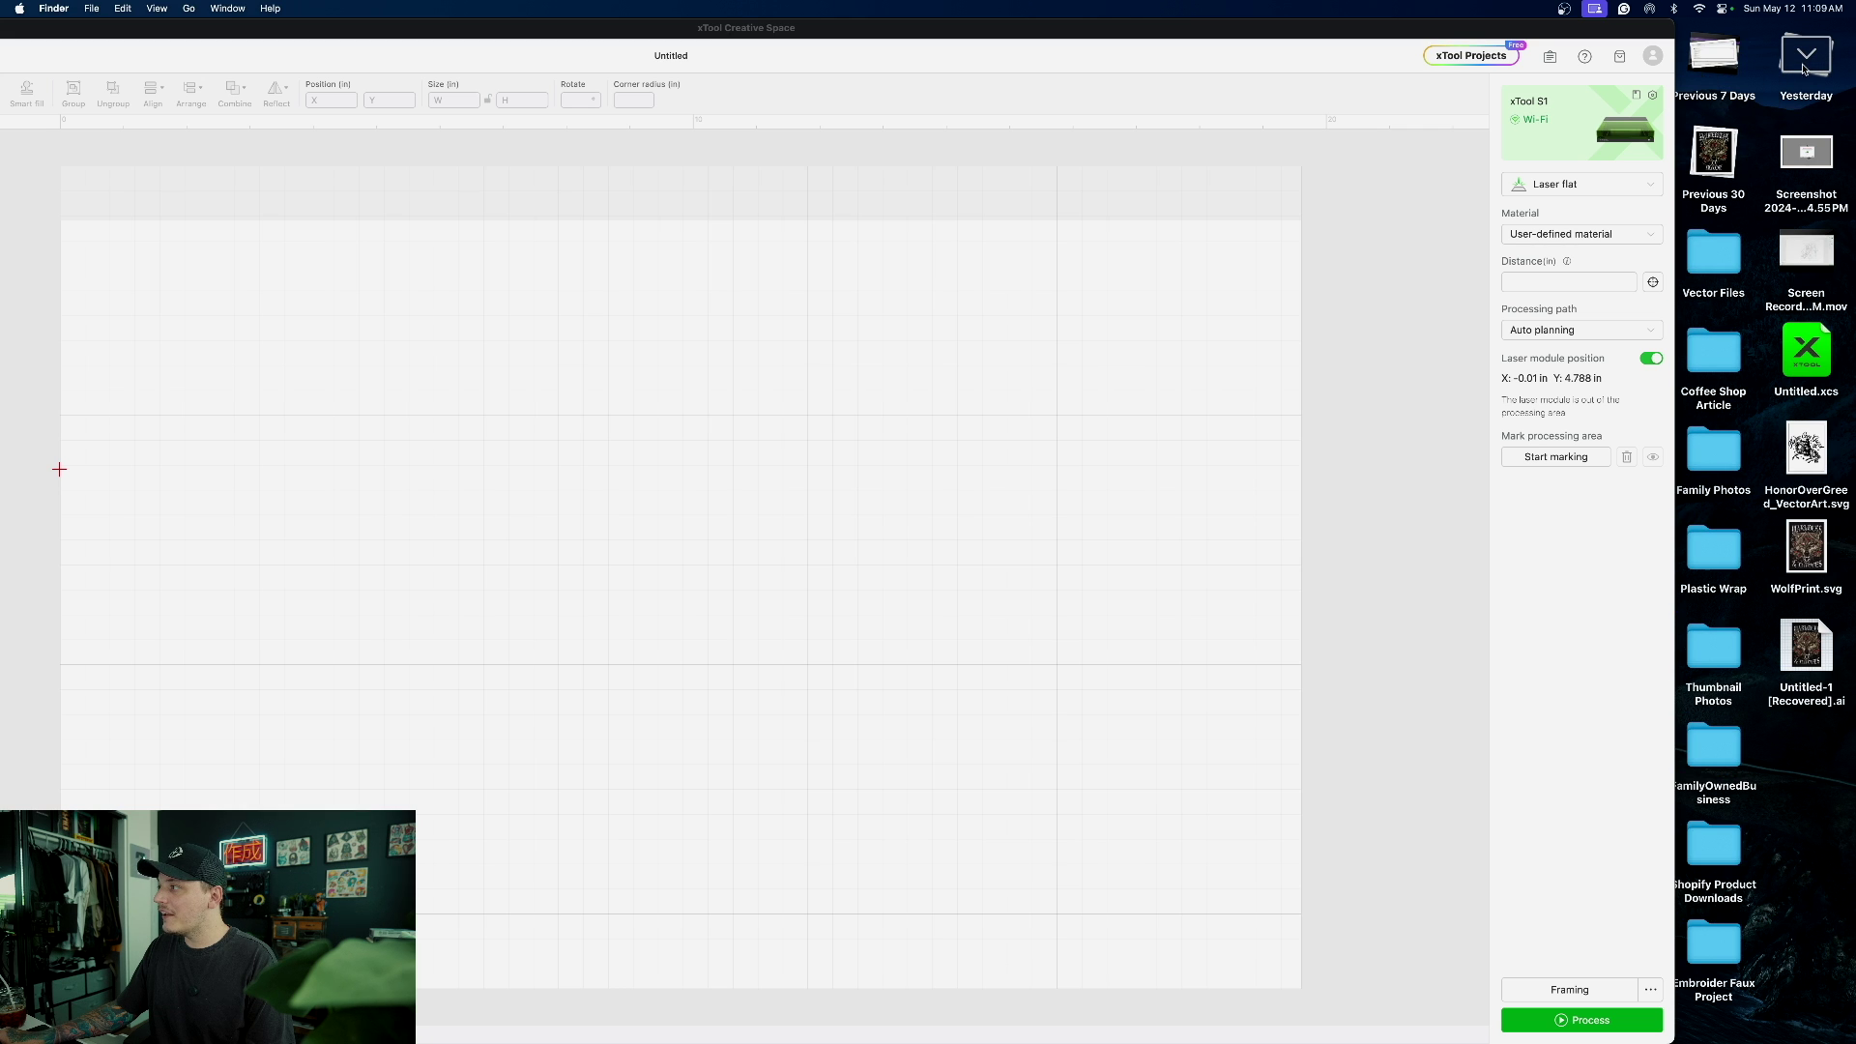
left_click_drag(1806, 450, 858, 445)
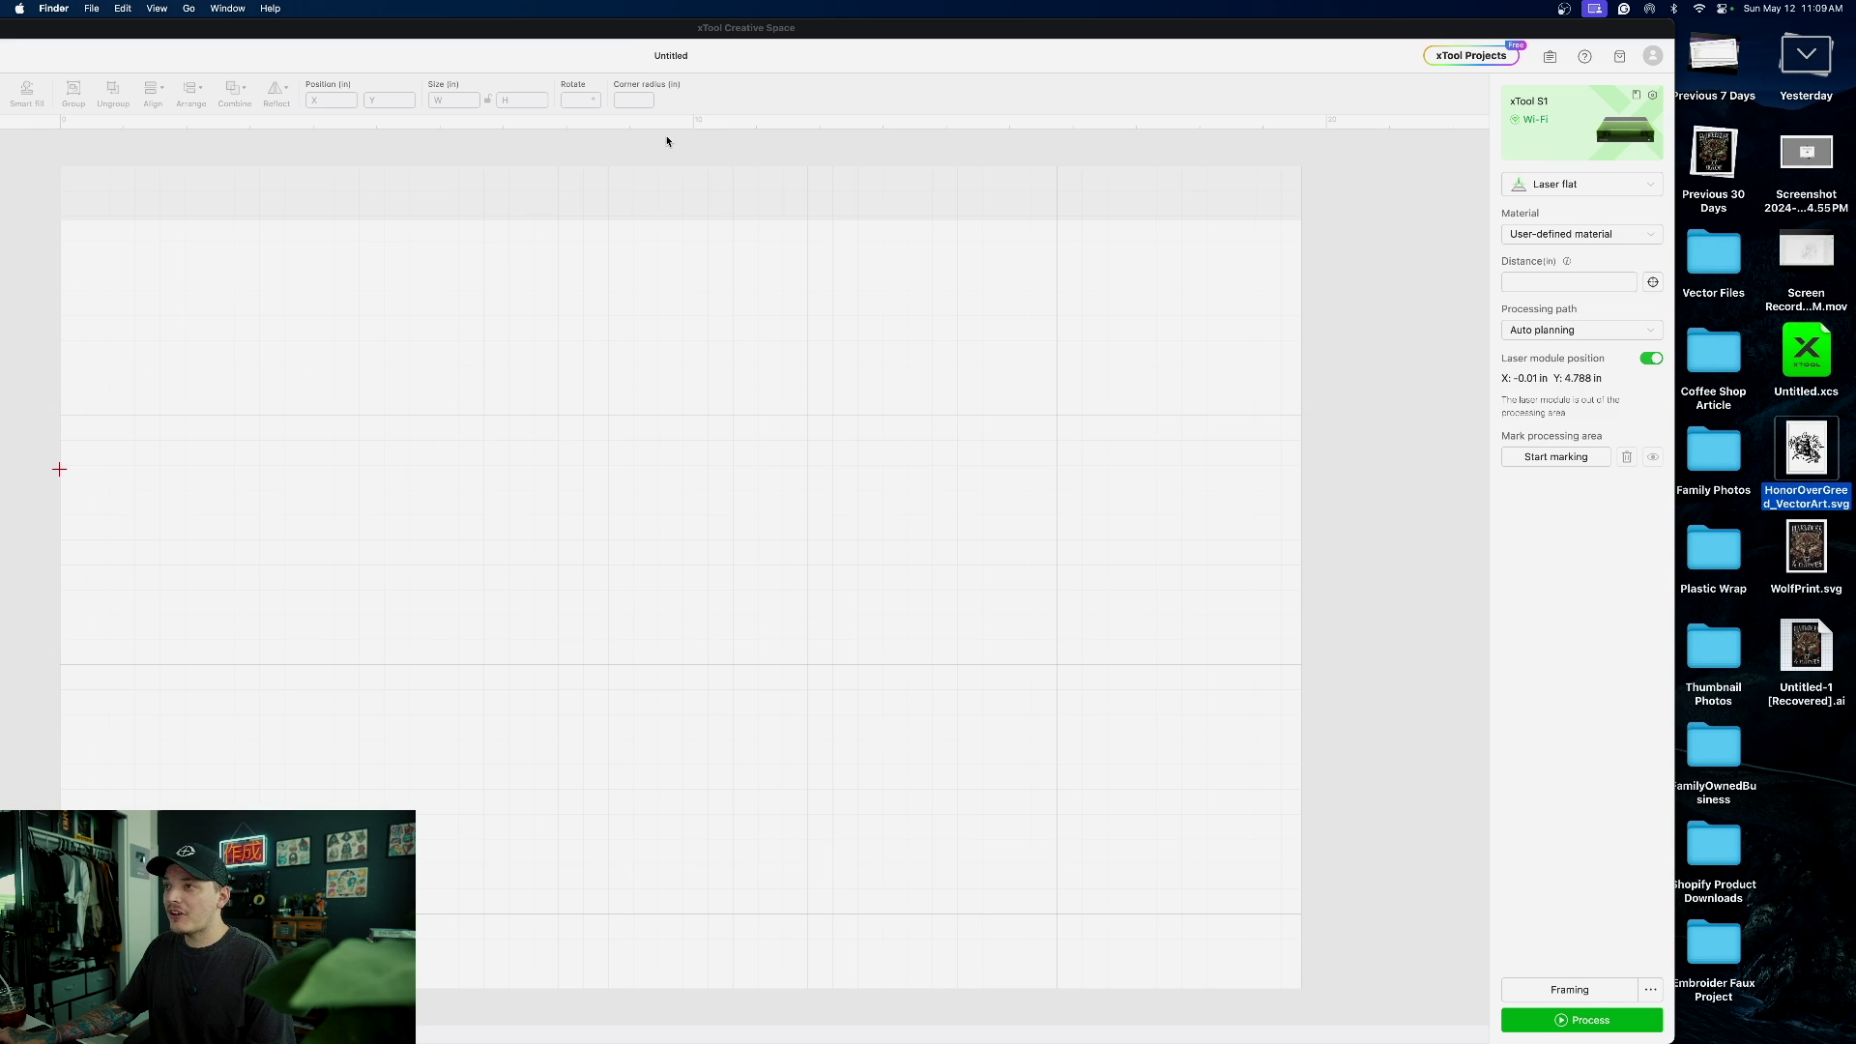
left_click_drag(630, 27, 894, 17)
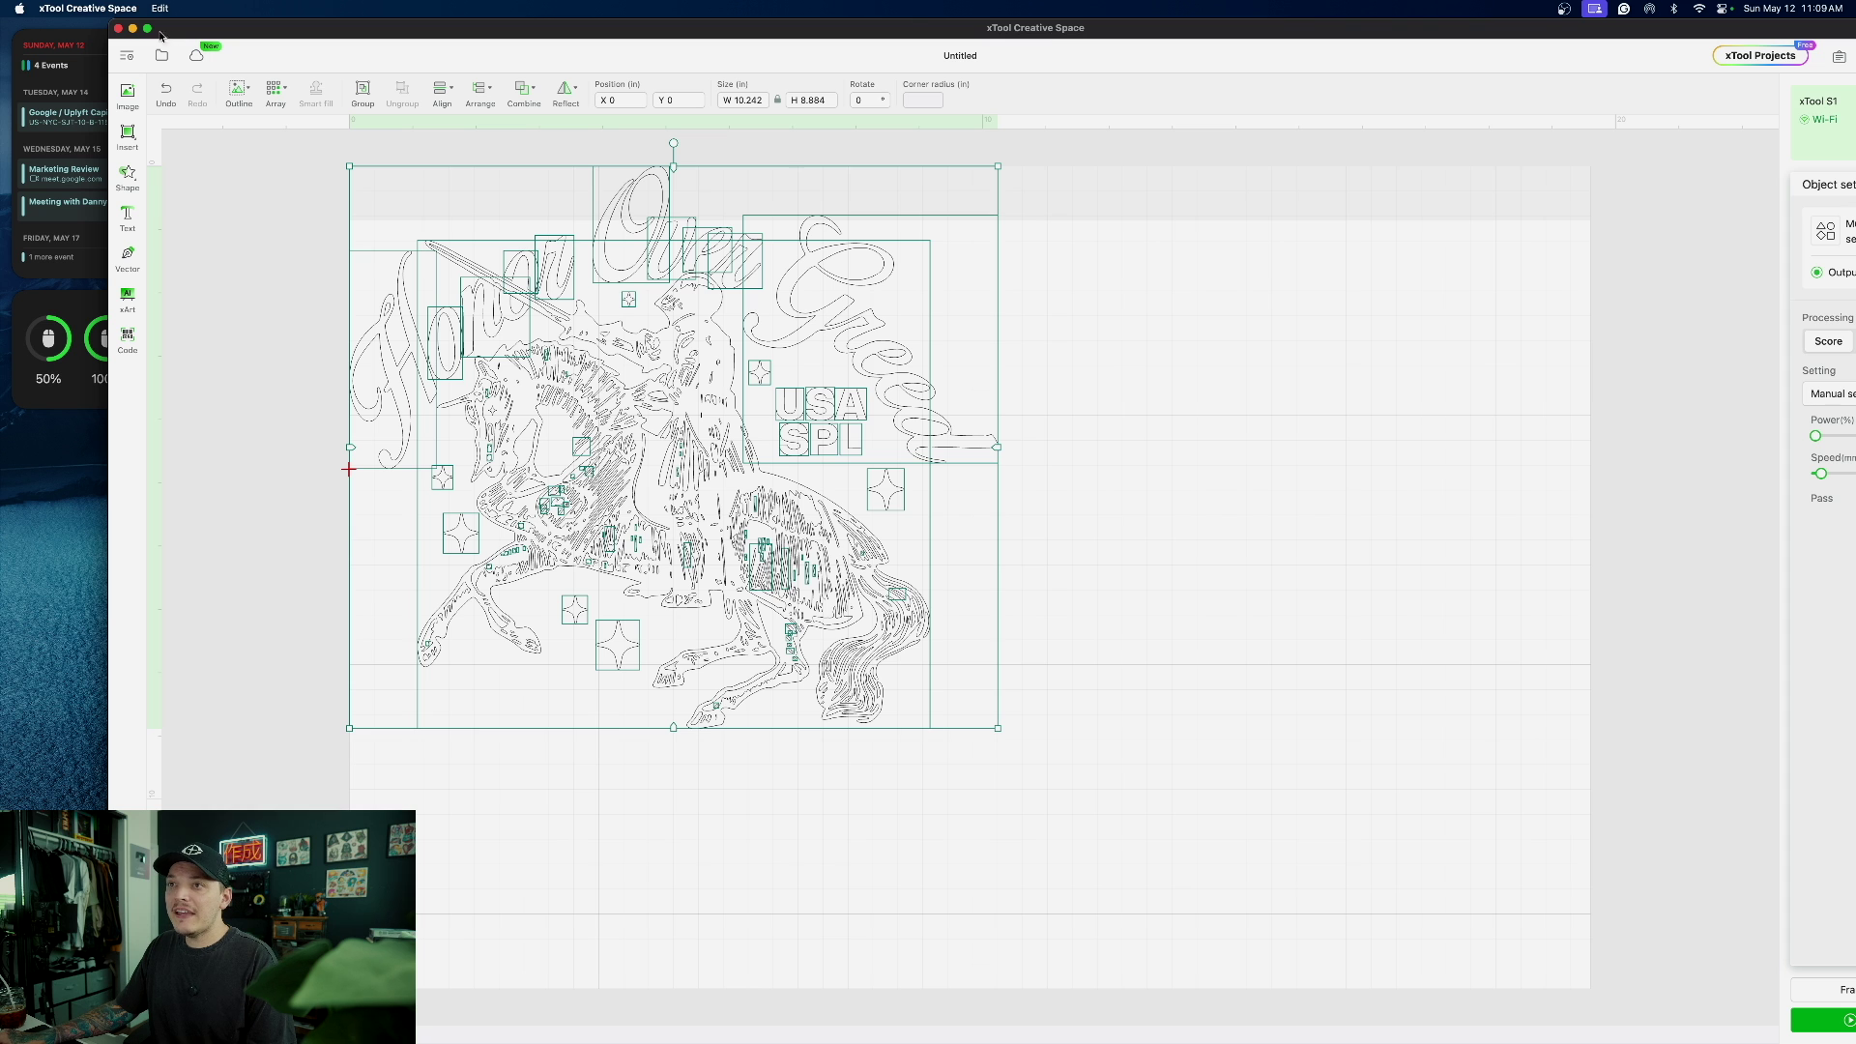
left_click(146, 29)
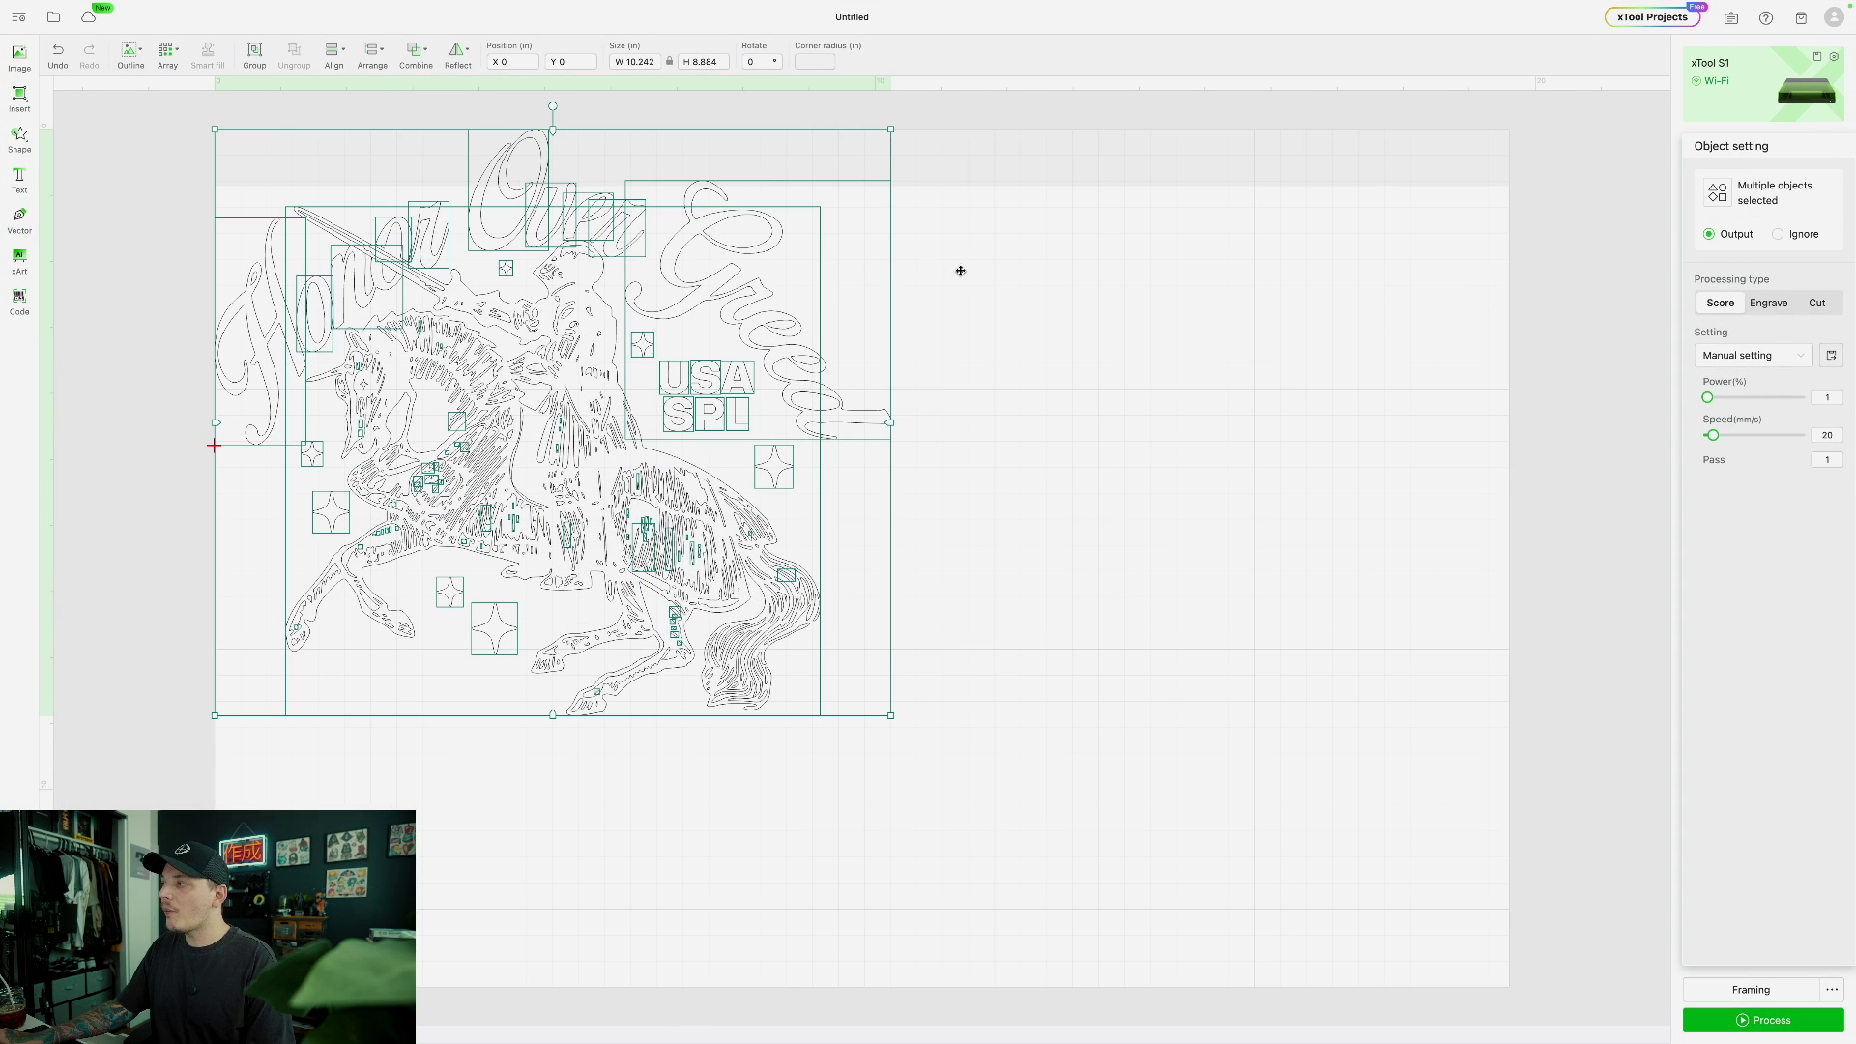
- Set all objects of the imported artwork to Engrave and move them to about X 4.289, Y 1.81 in
left_click(1777, 308)
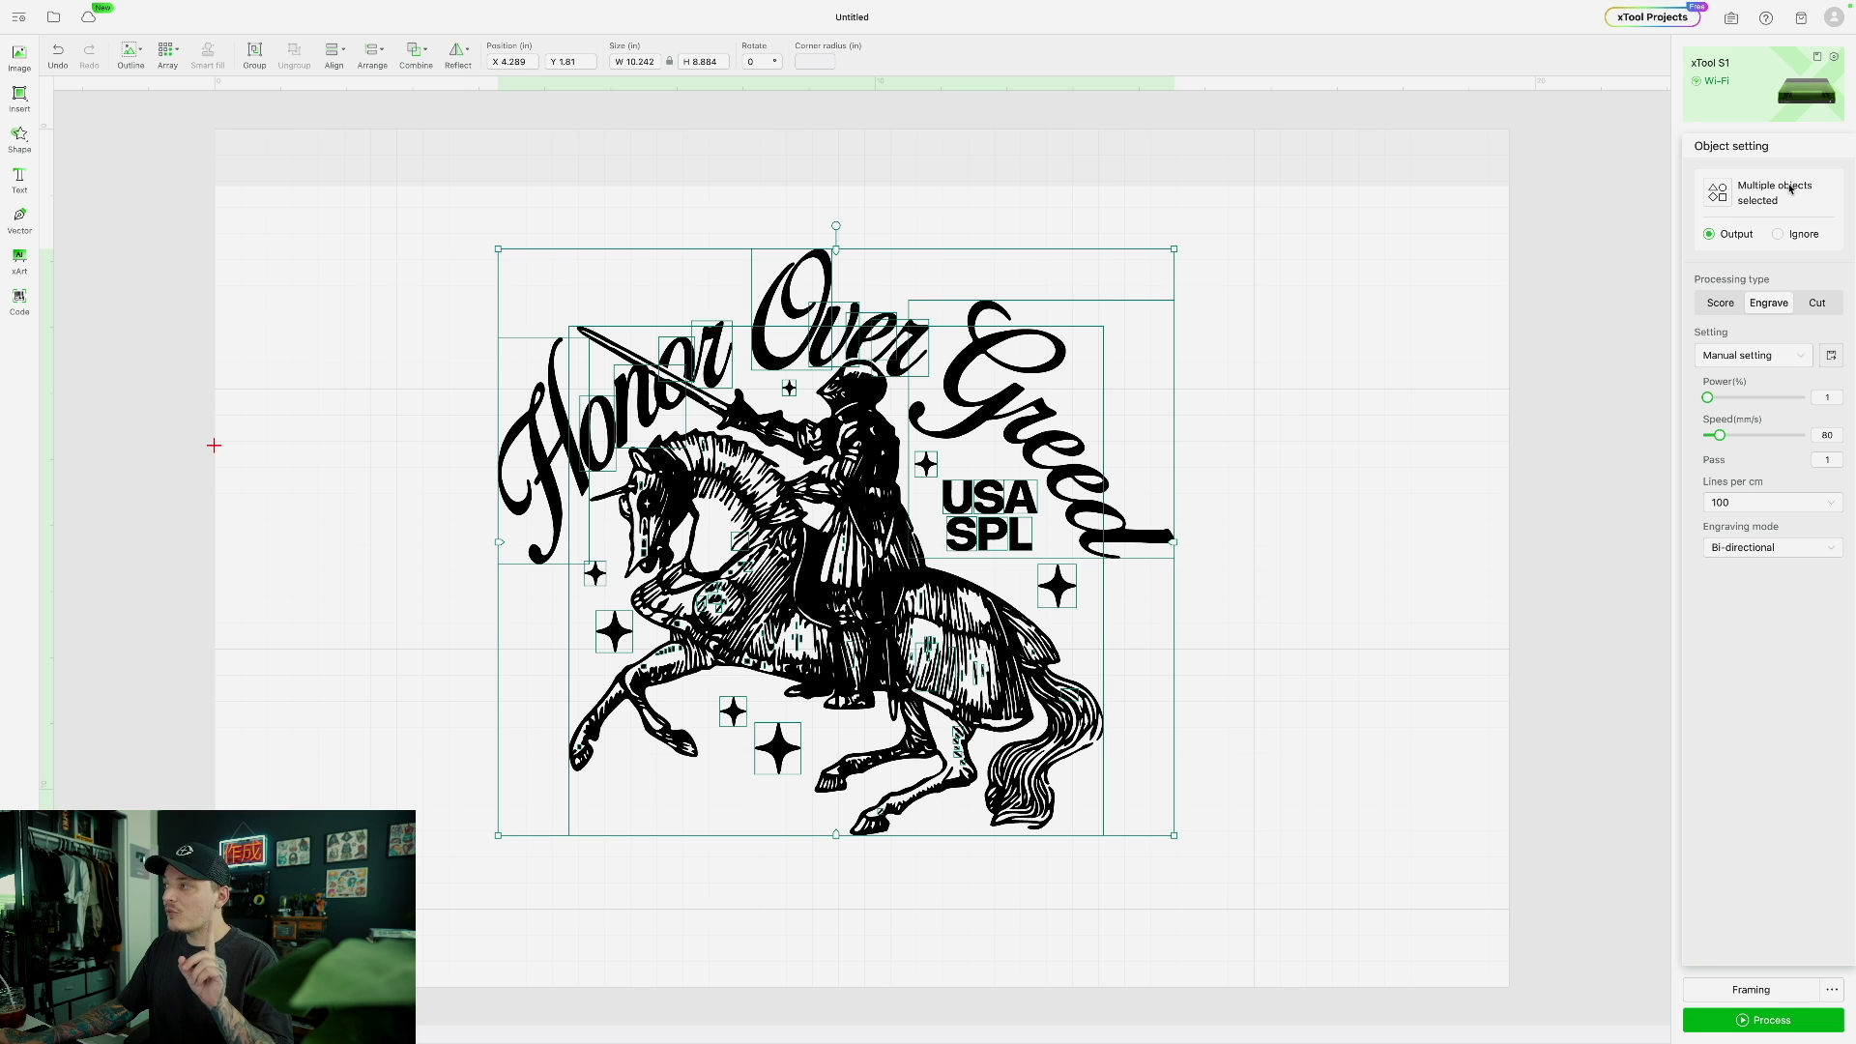
left_click(1506, 242)
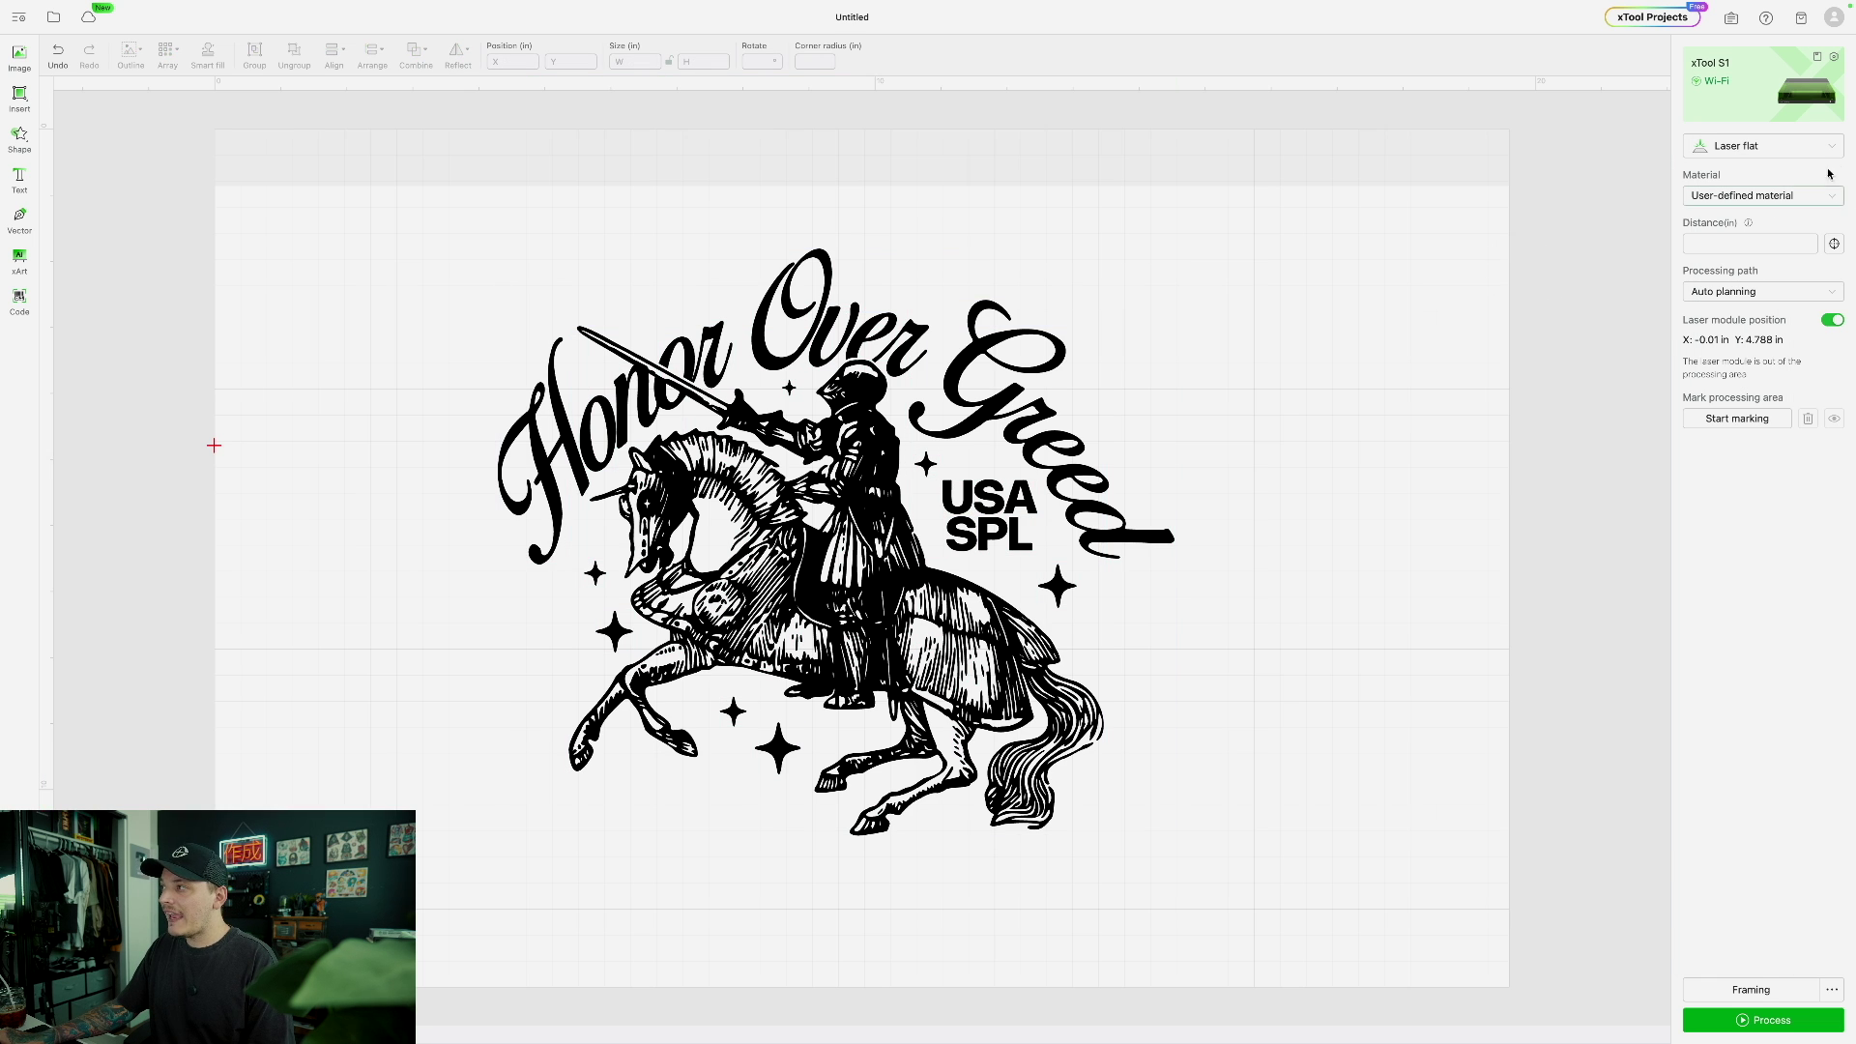
- Switch the processing mode to Screen print and choose Coated Screen (100 Mesh) as the material
left_click(1739, 154)
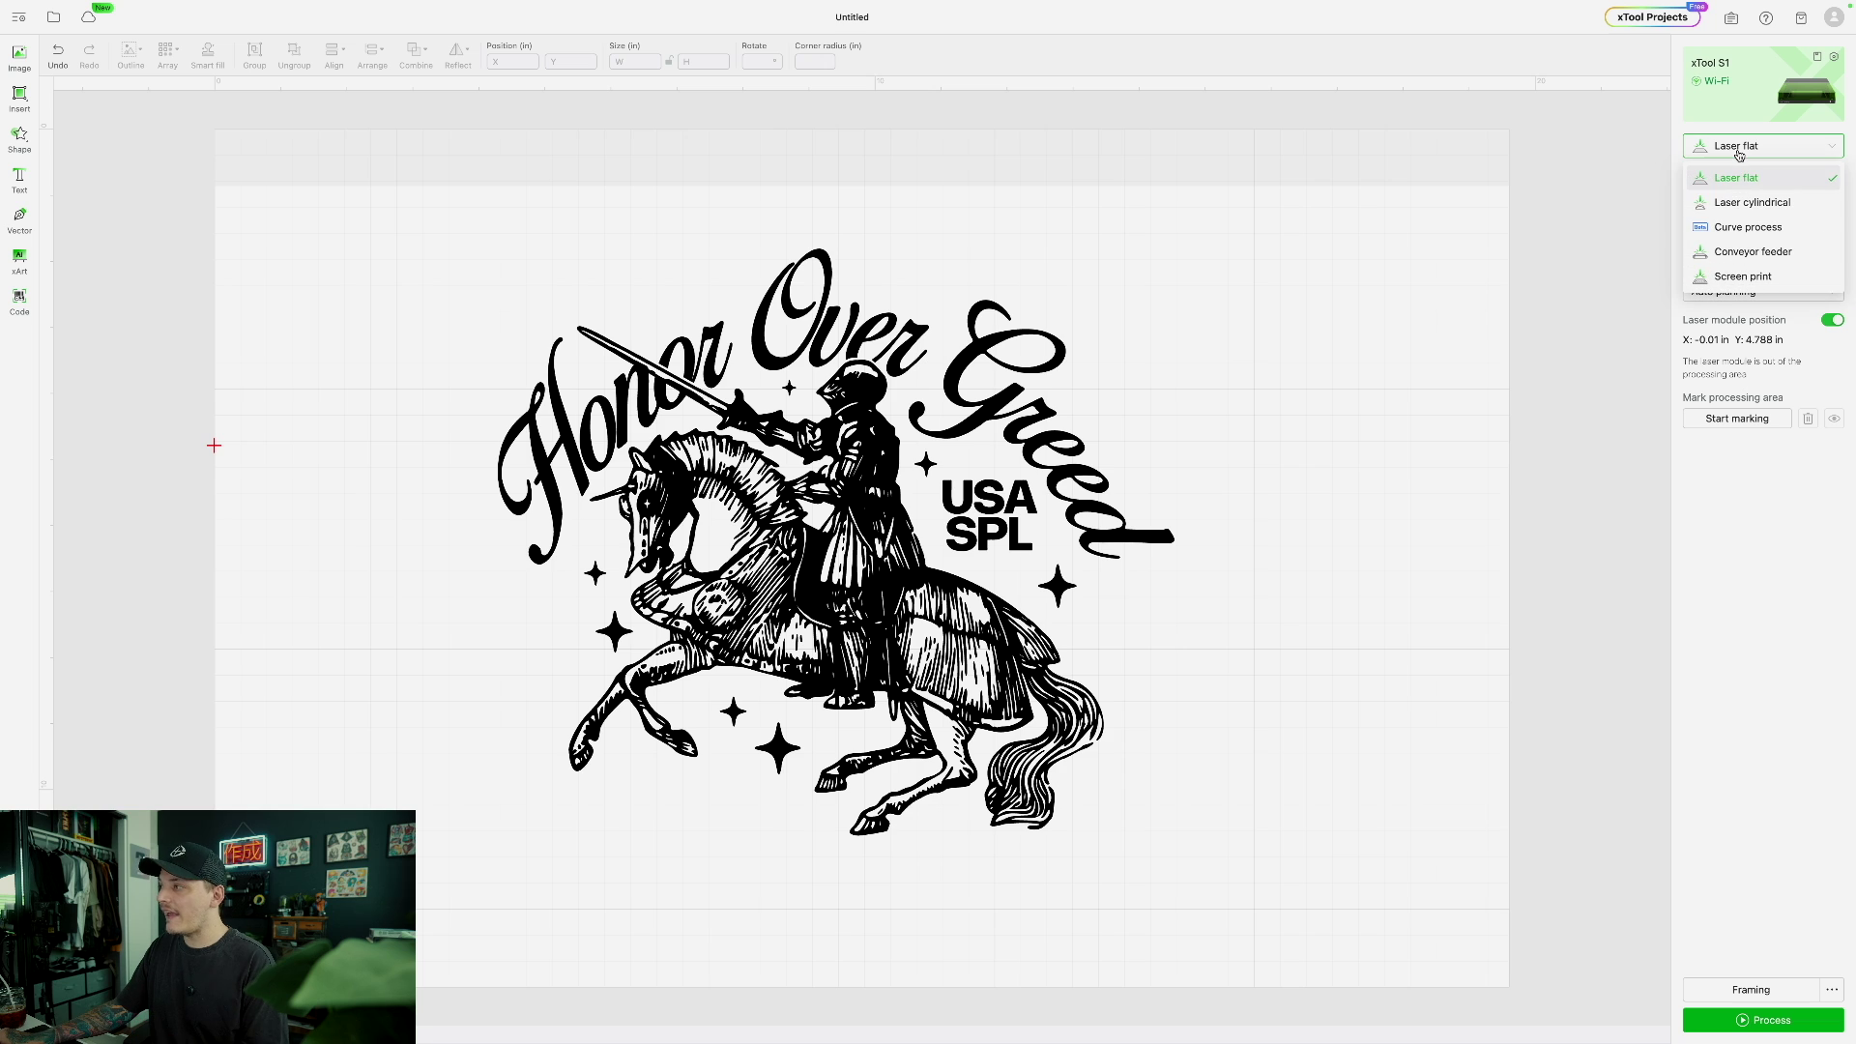
left_click(1751, 277)
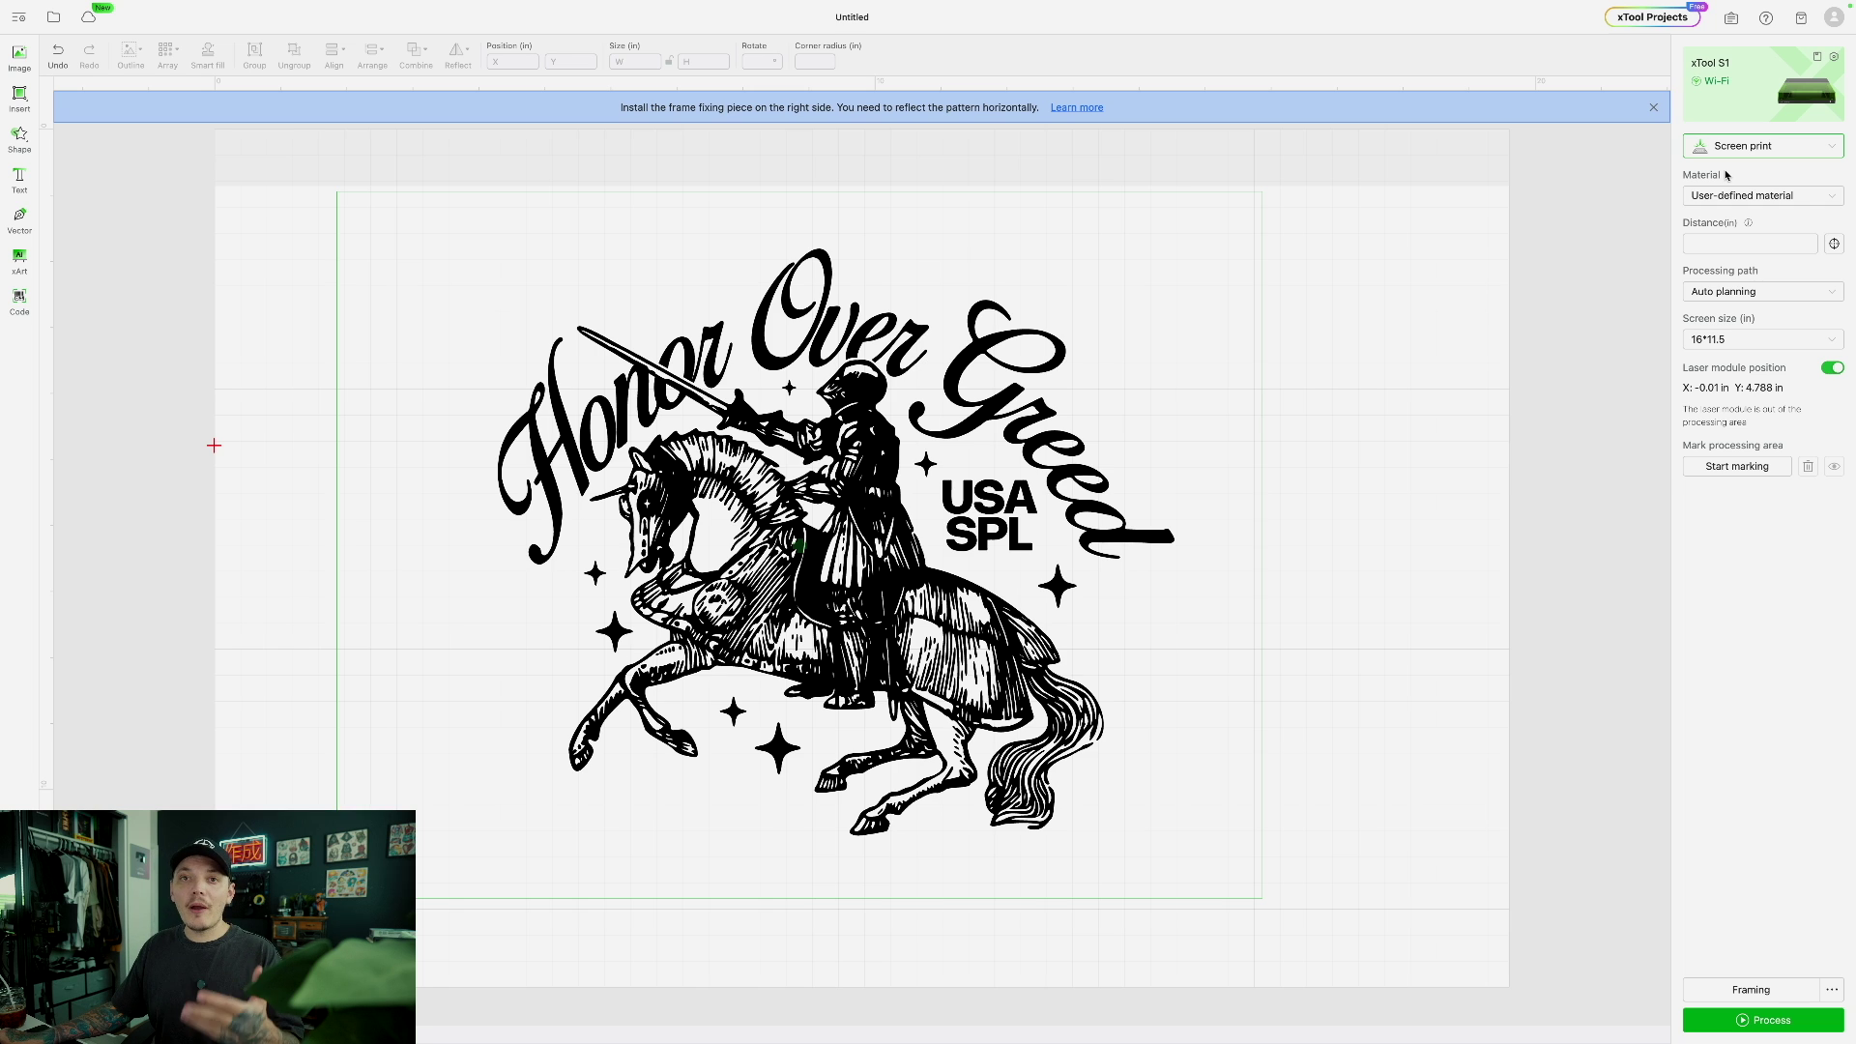
left_click(1735, 197)
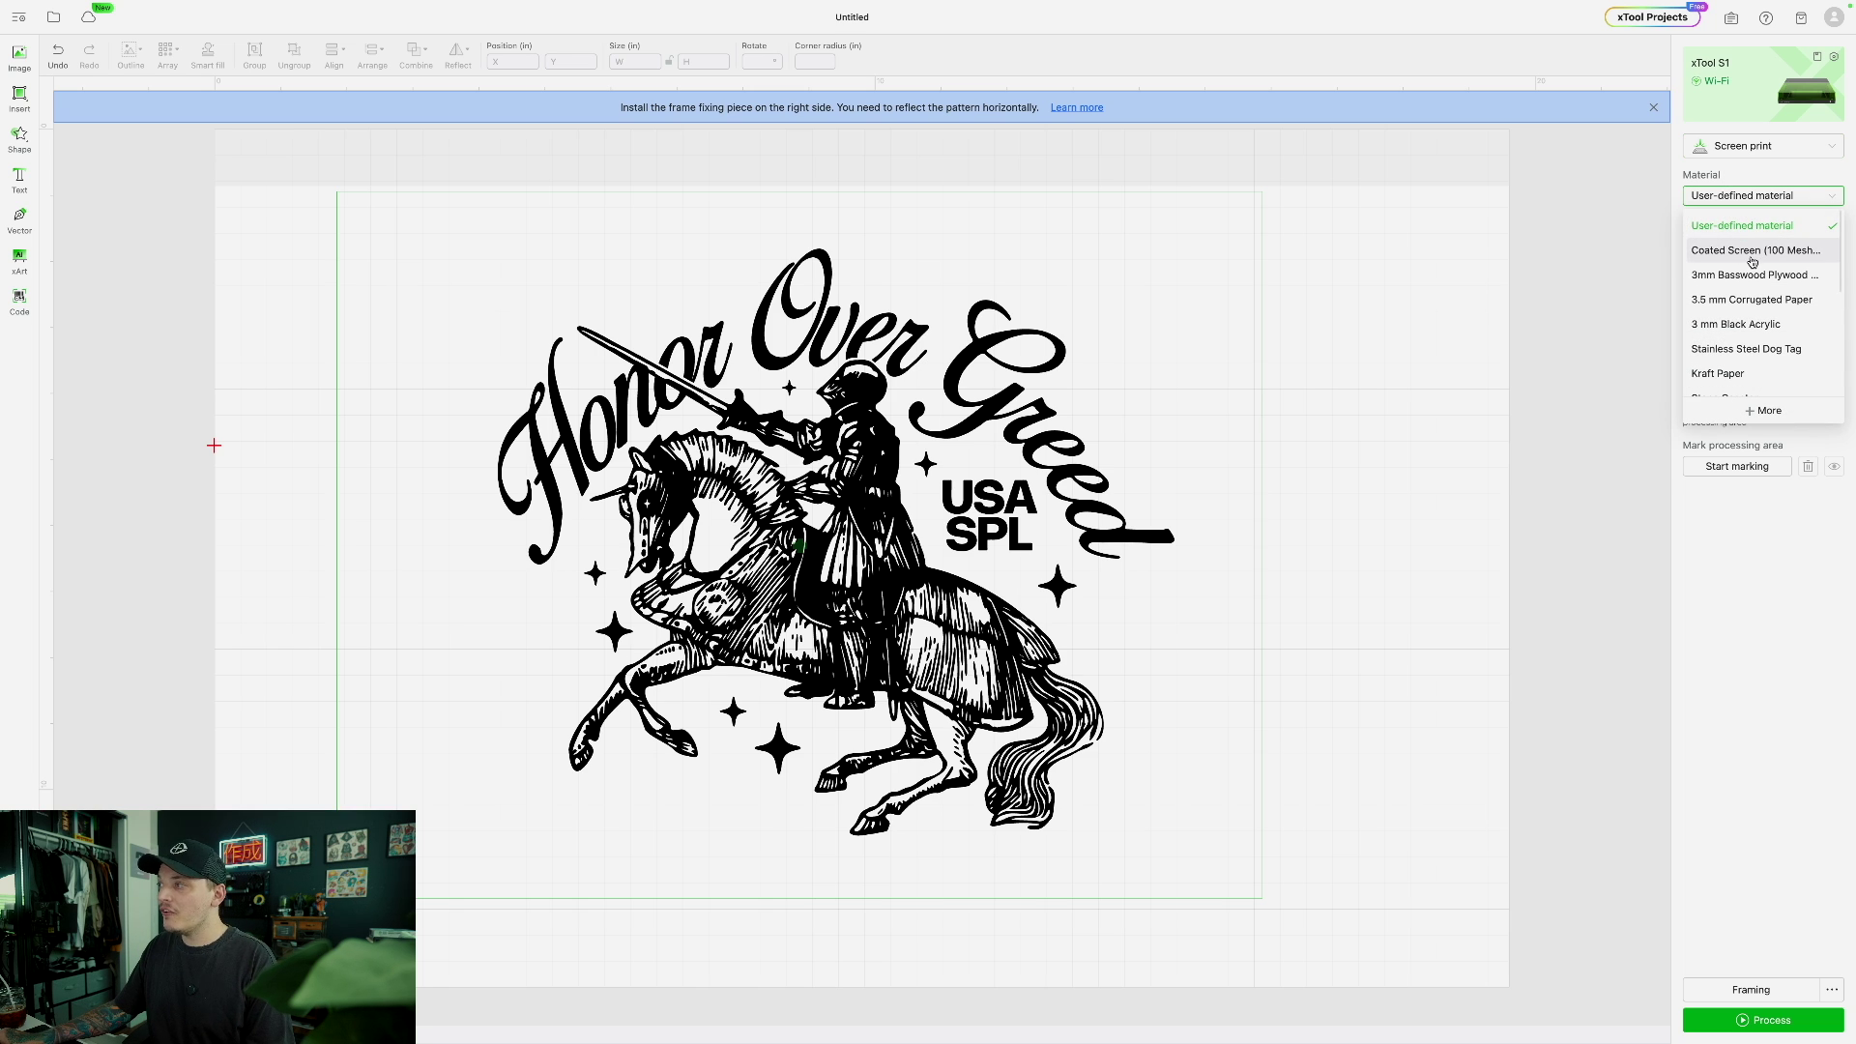
left_click(1739, 251)
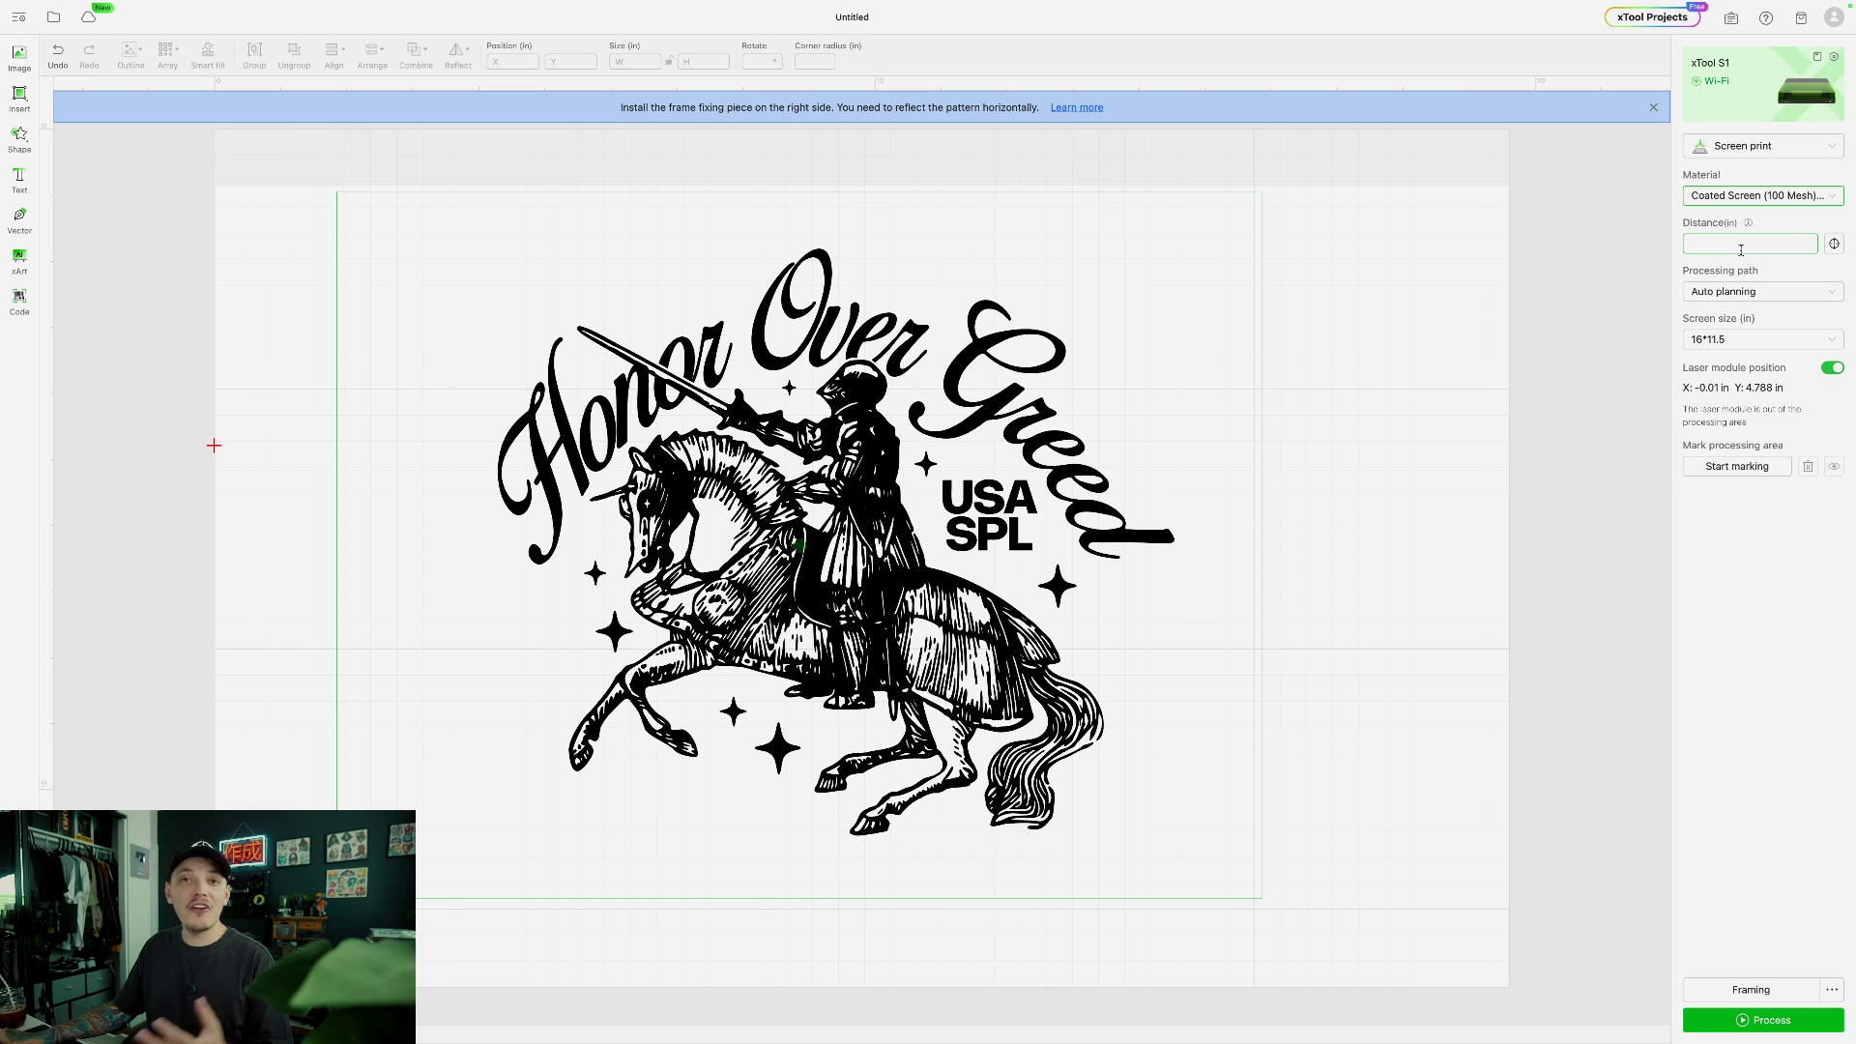
left_click(1146, 406)
left_click(1373, 346)
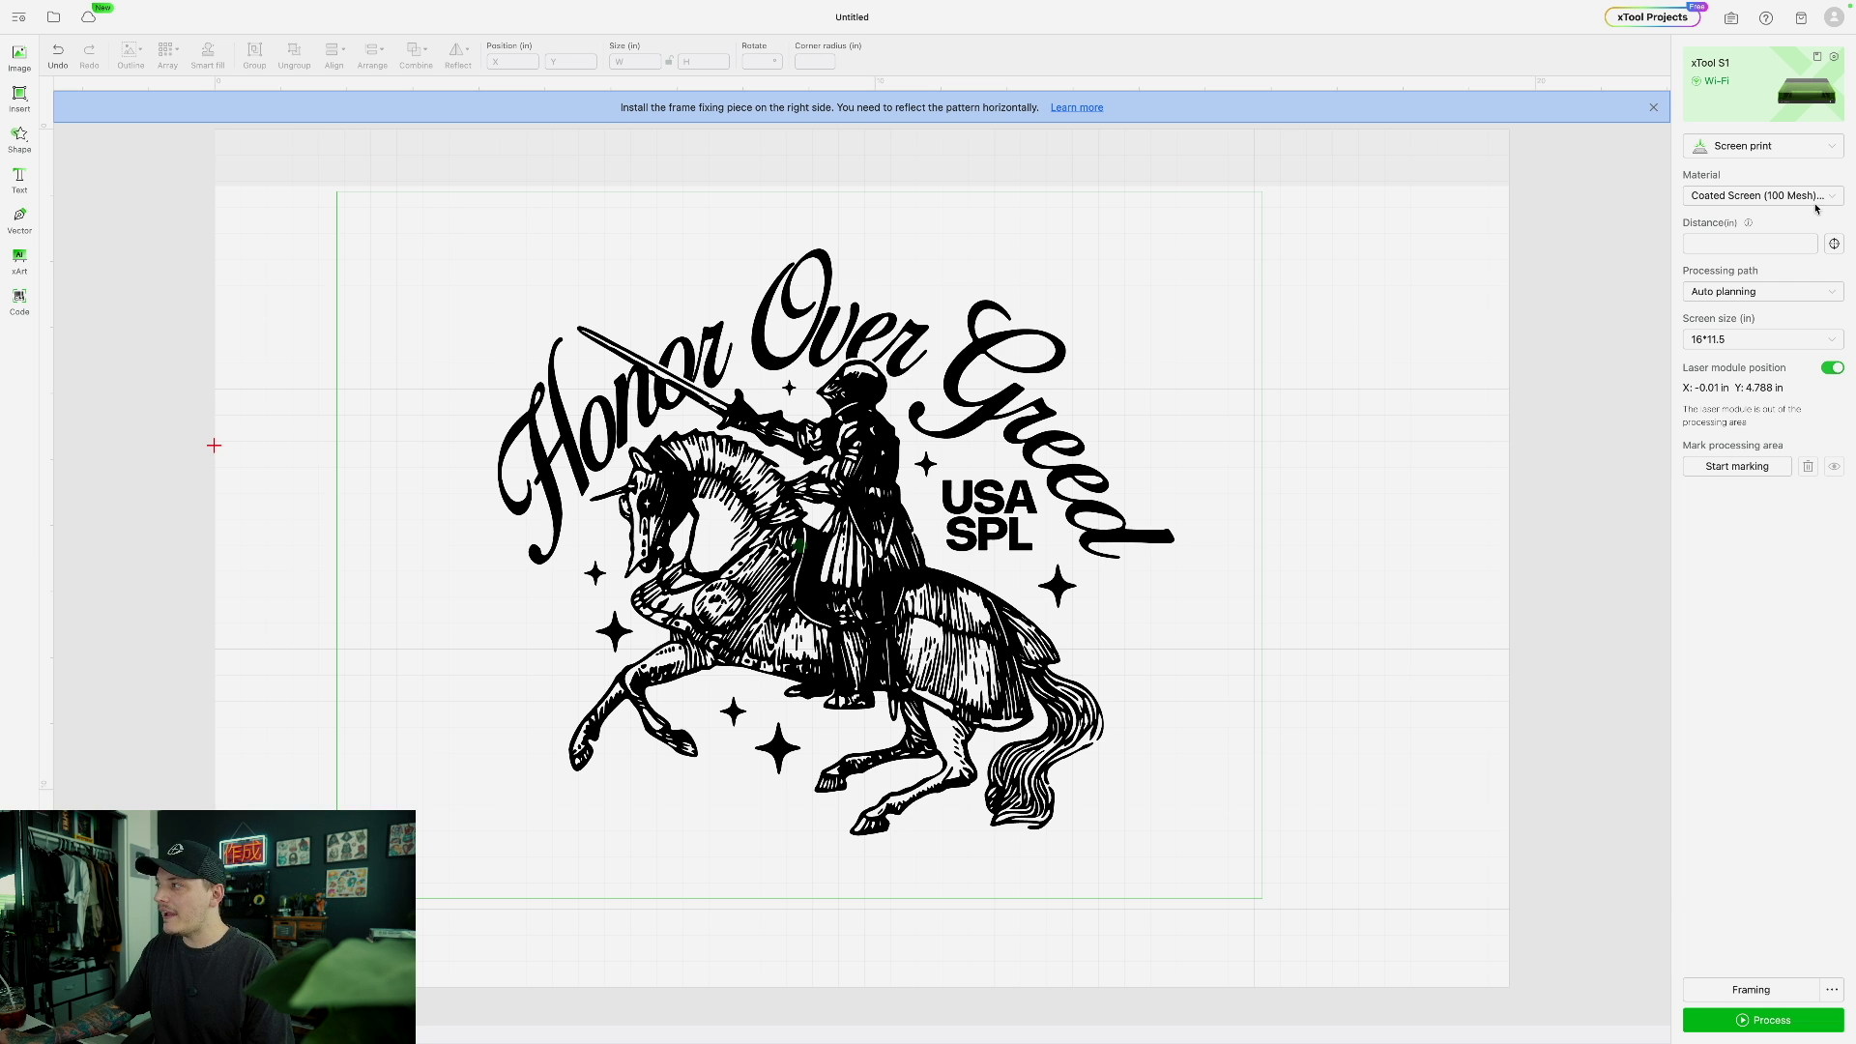
- Rotate the whole artwork by -90 degrees and move it to about X 3.67, Y 1.13 in within the screen outline
left_click_drag(1241, 259, 425, 881)
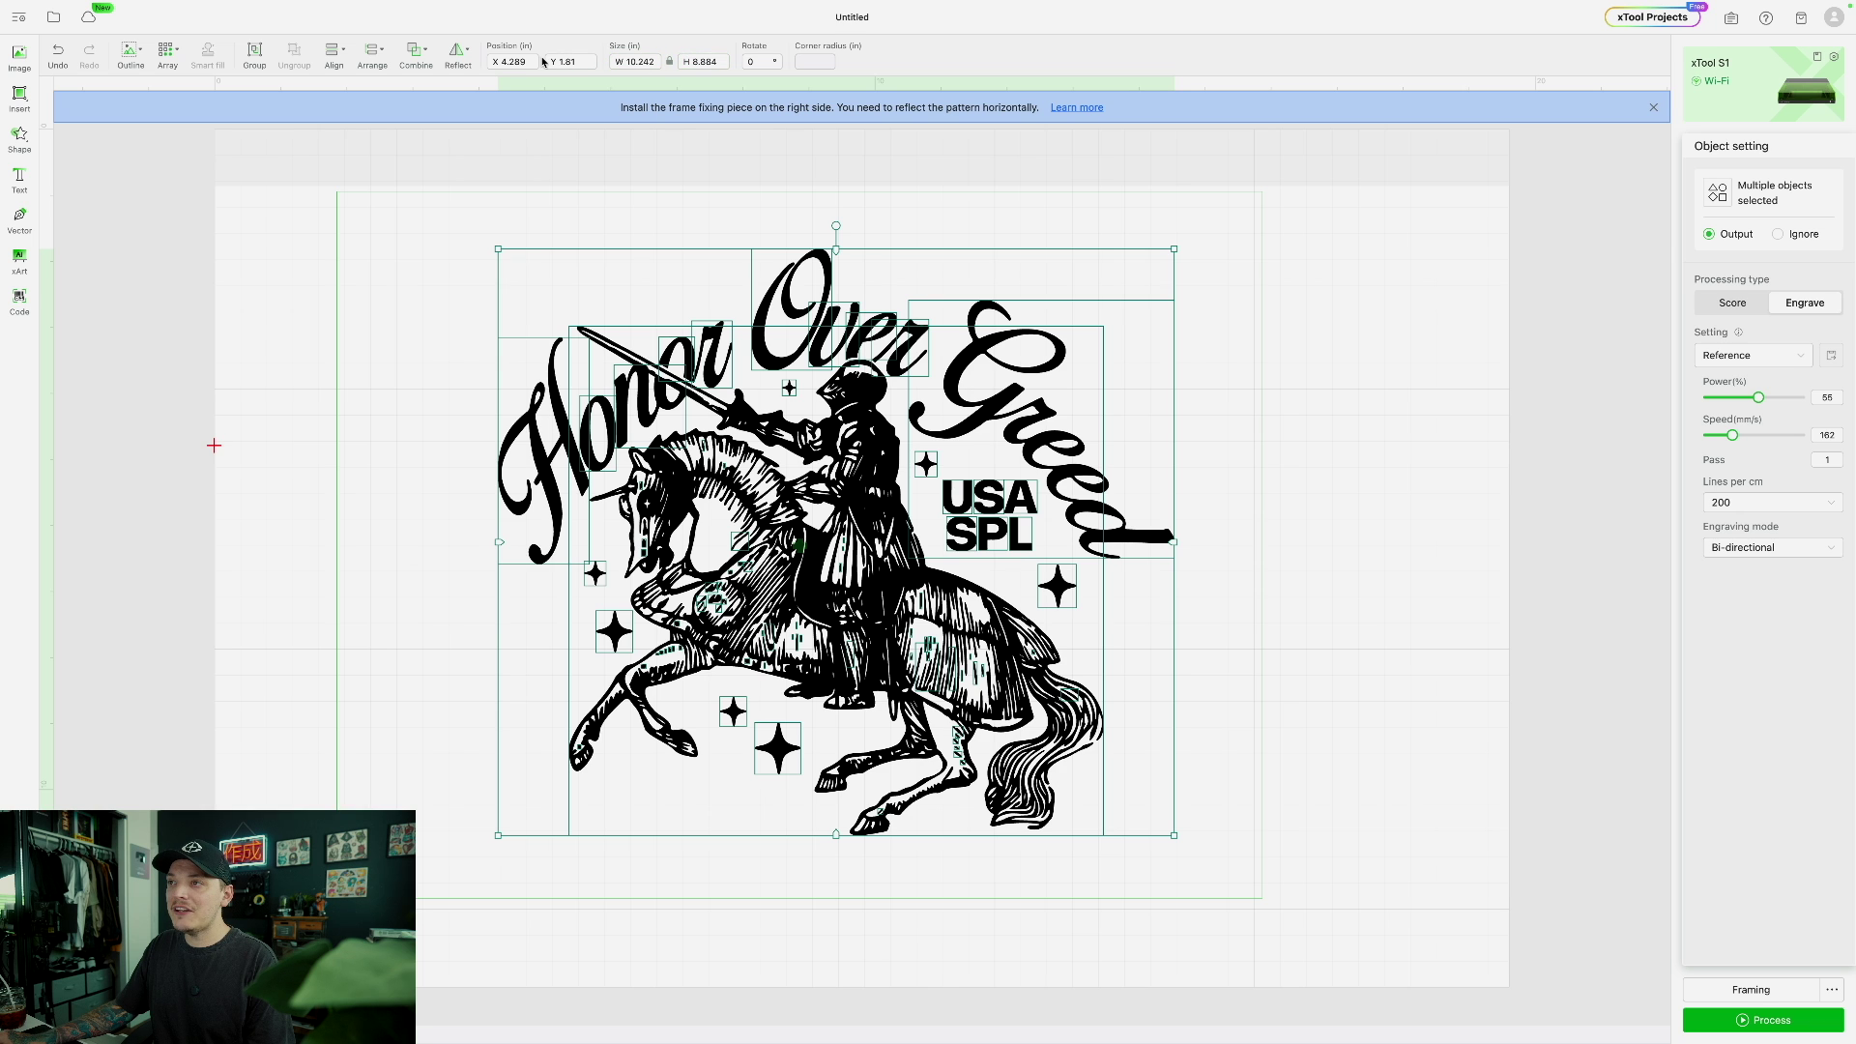
left_click(752, 60)
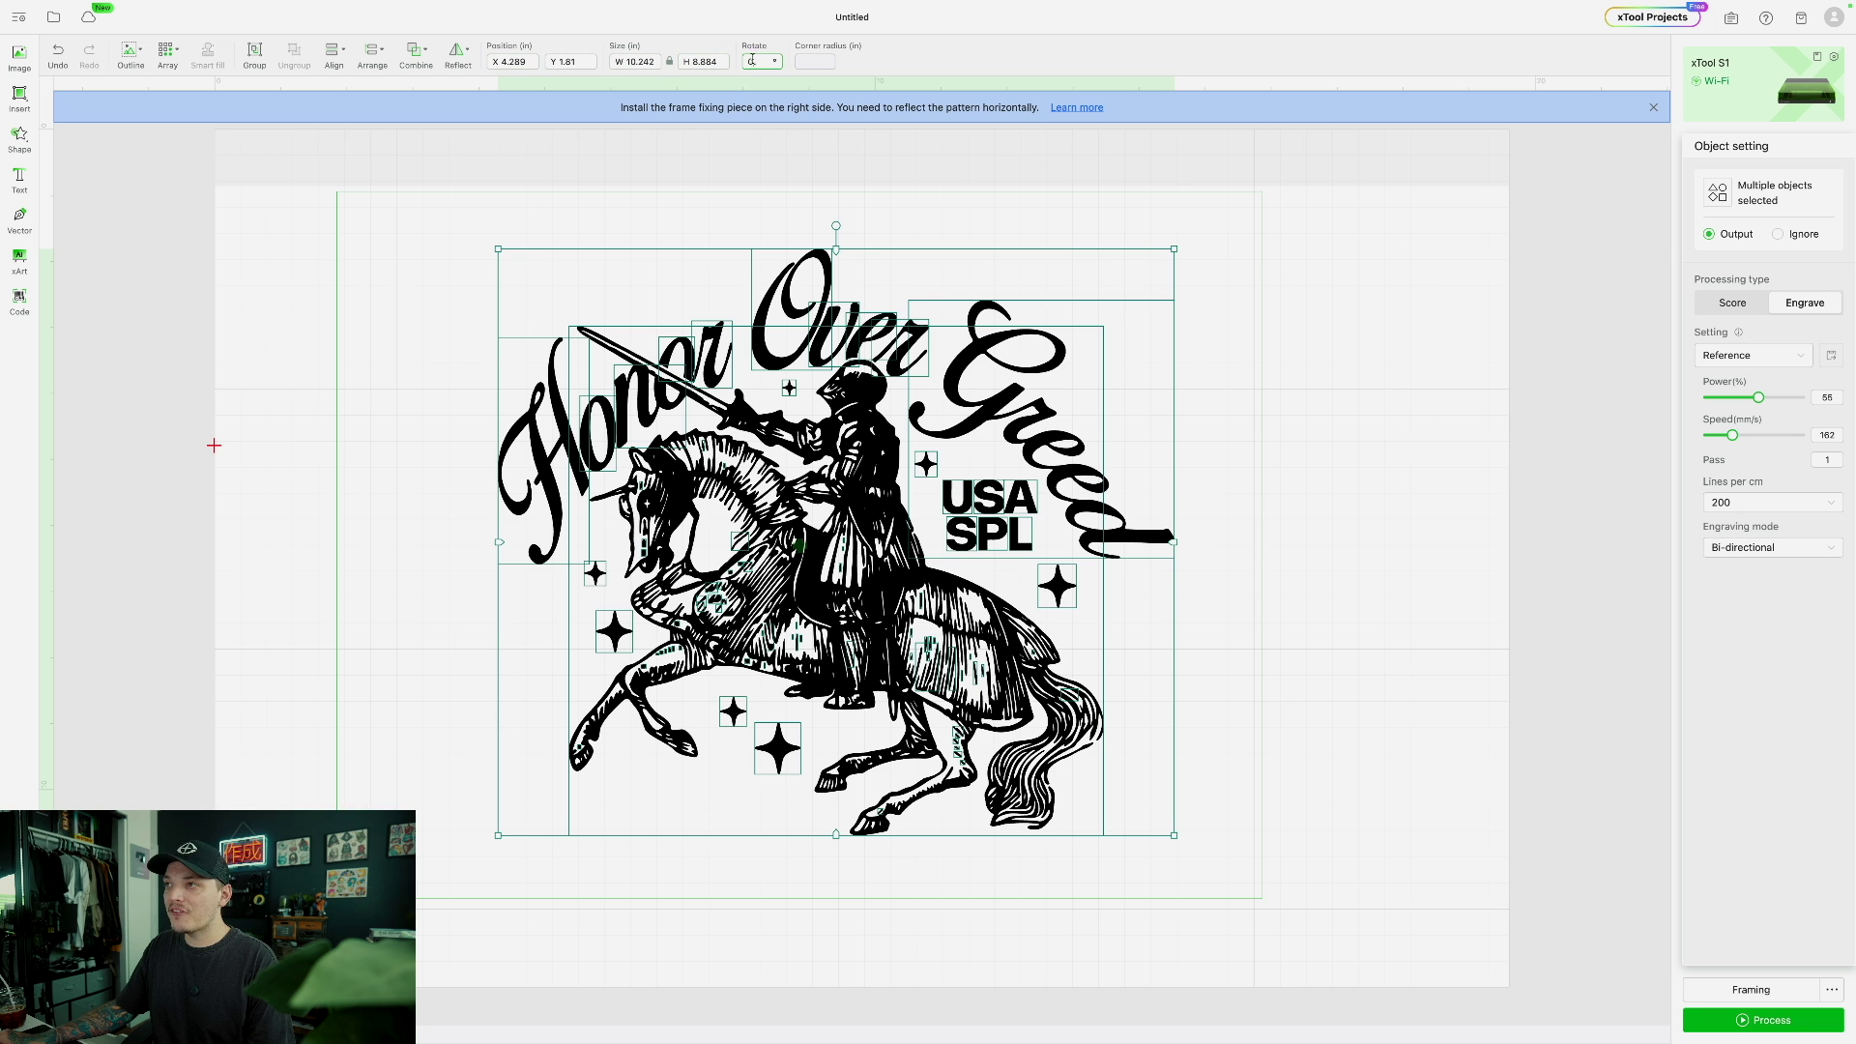
type("90")
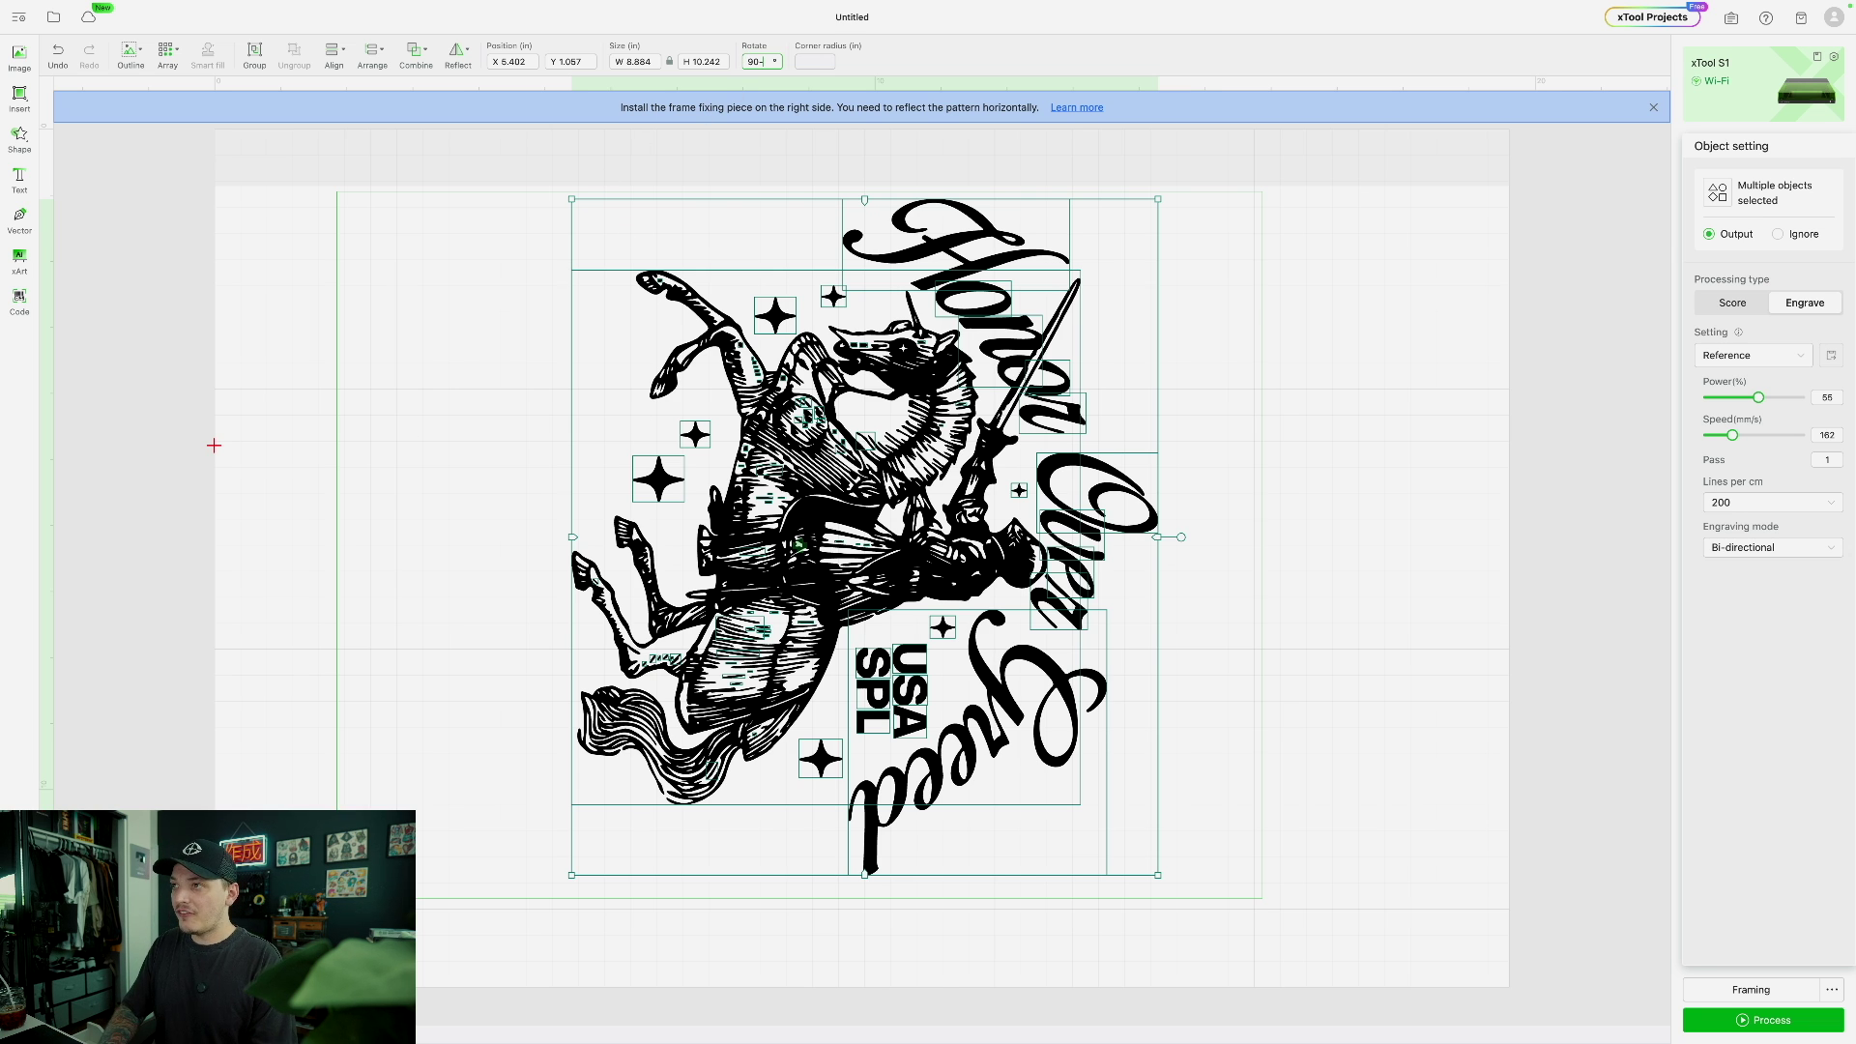
key("BackSpace")
key("BackSpace")
type("-")
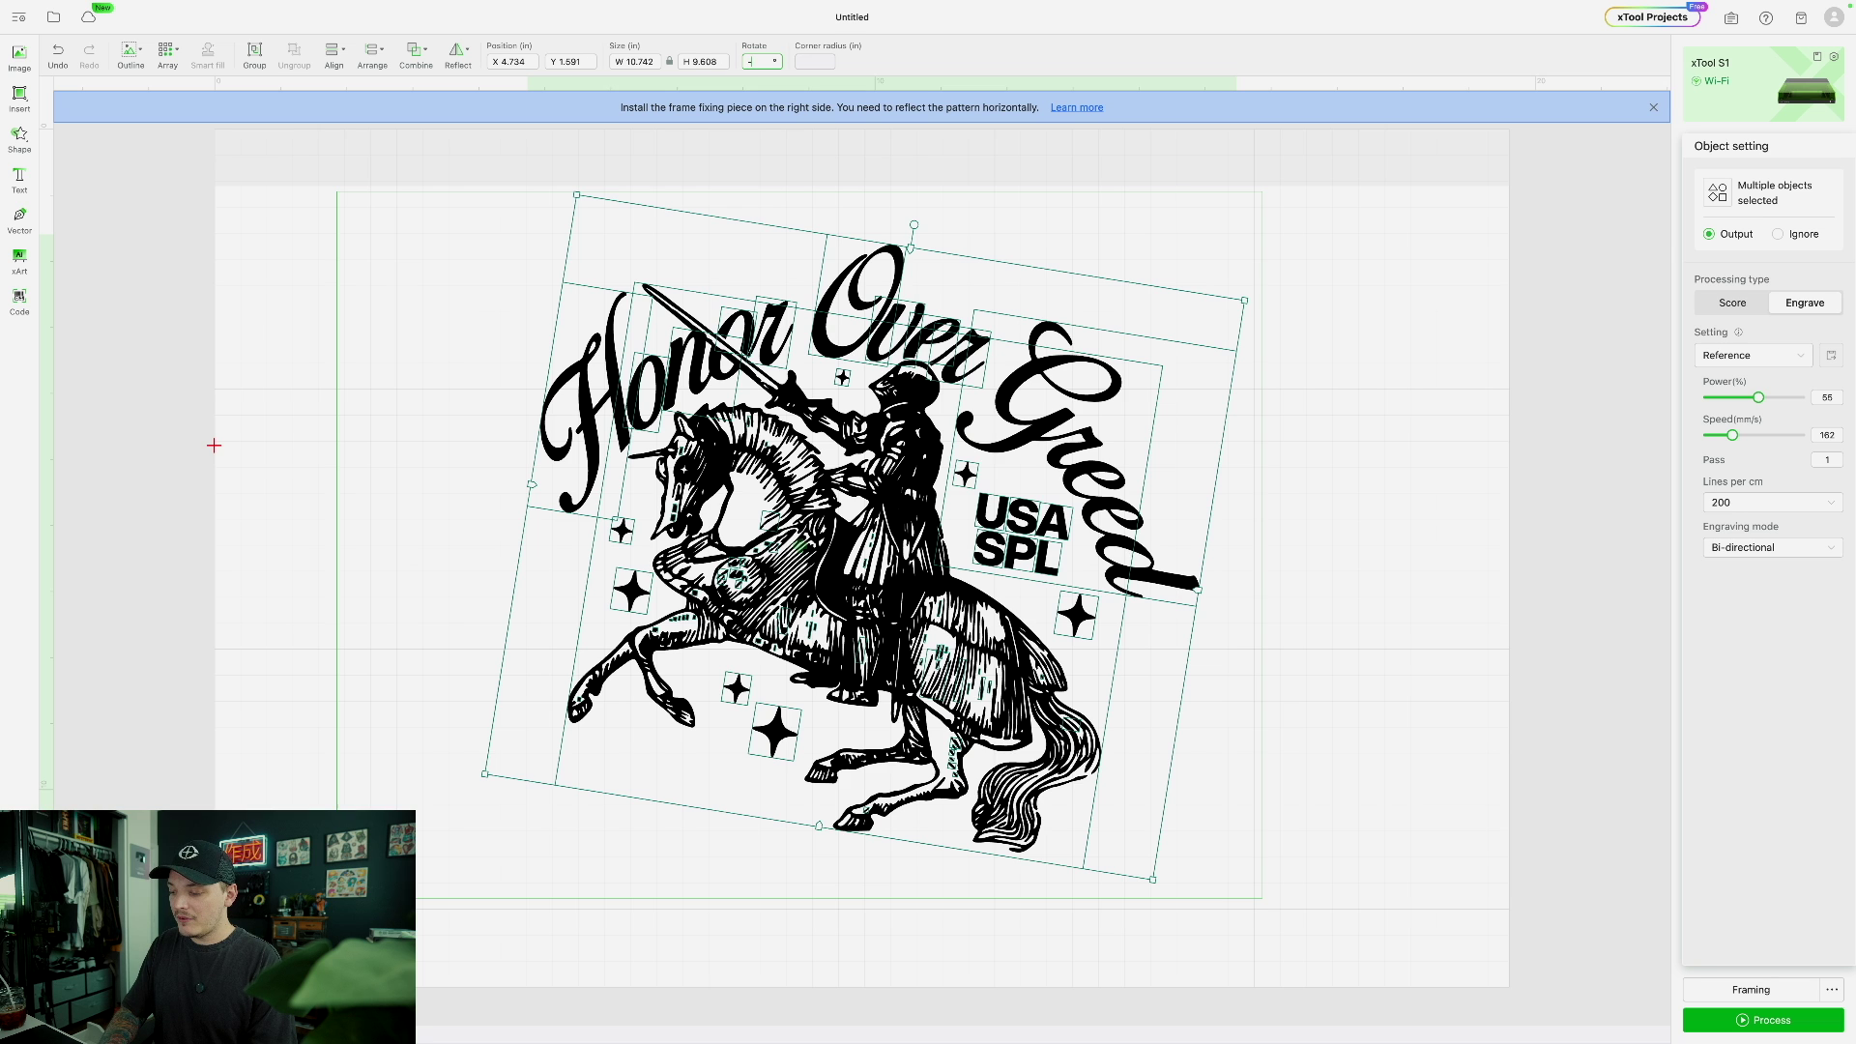
type("90")
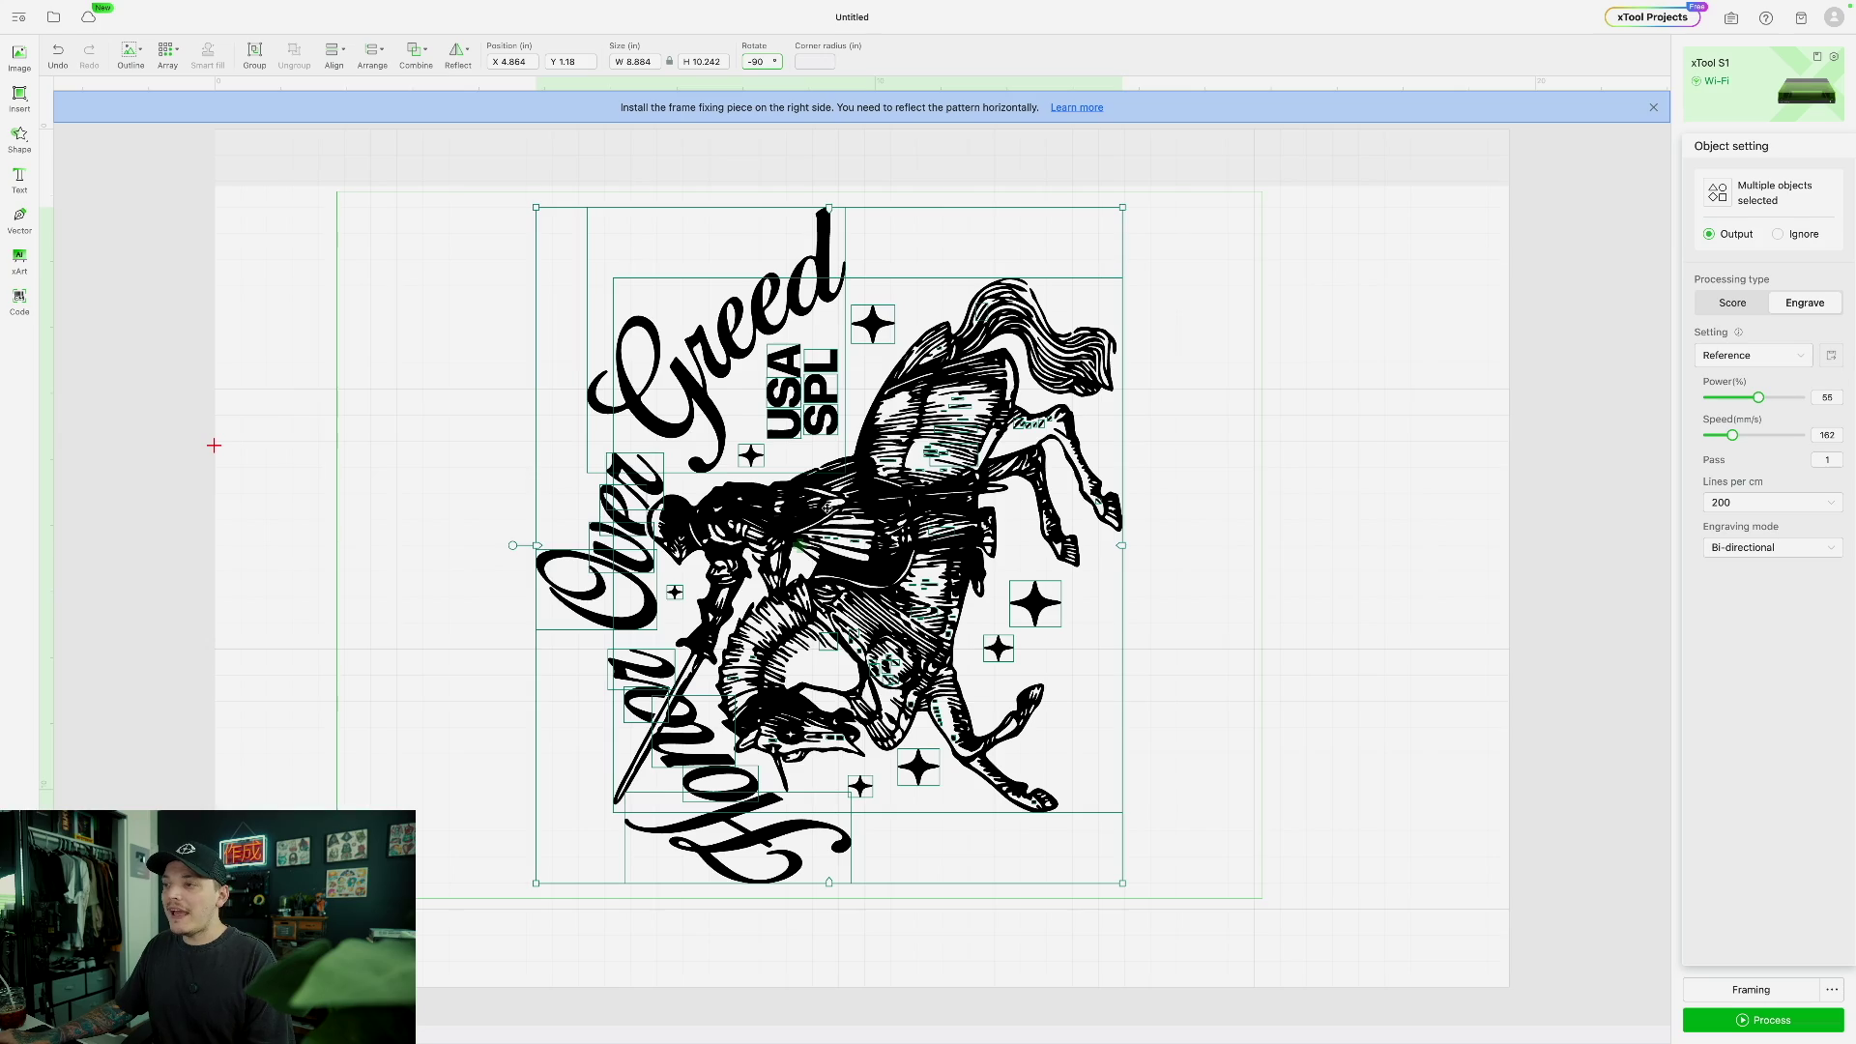
left_click_drag(823, 508, 727, 505)
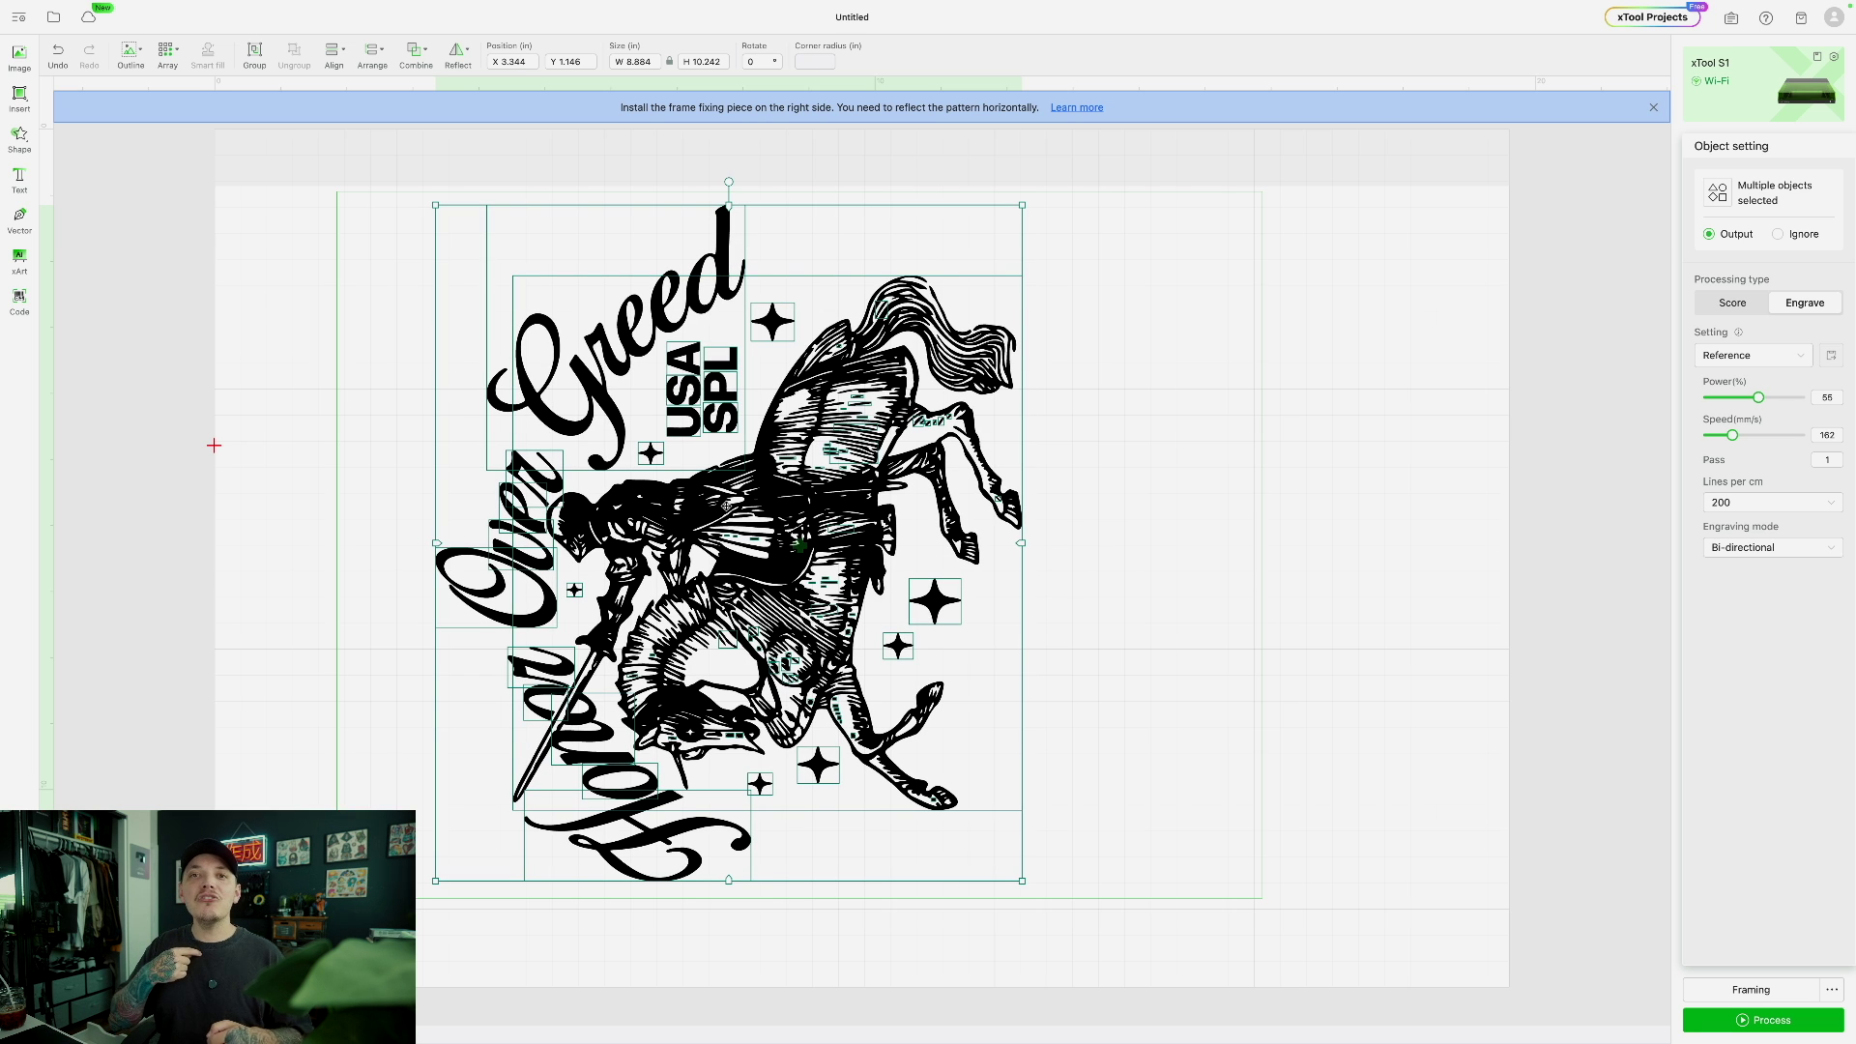
left_click_drag(749, 476, 771, 474)
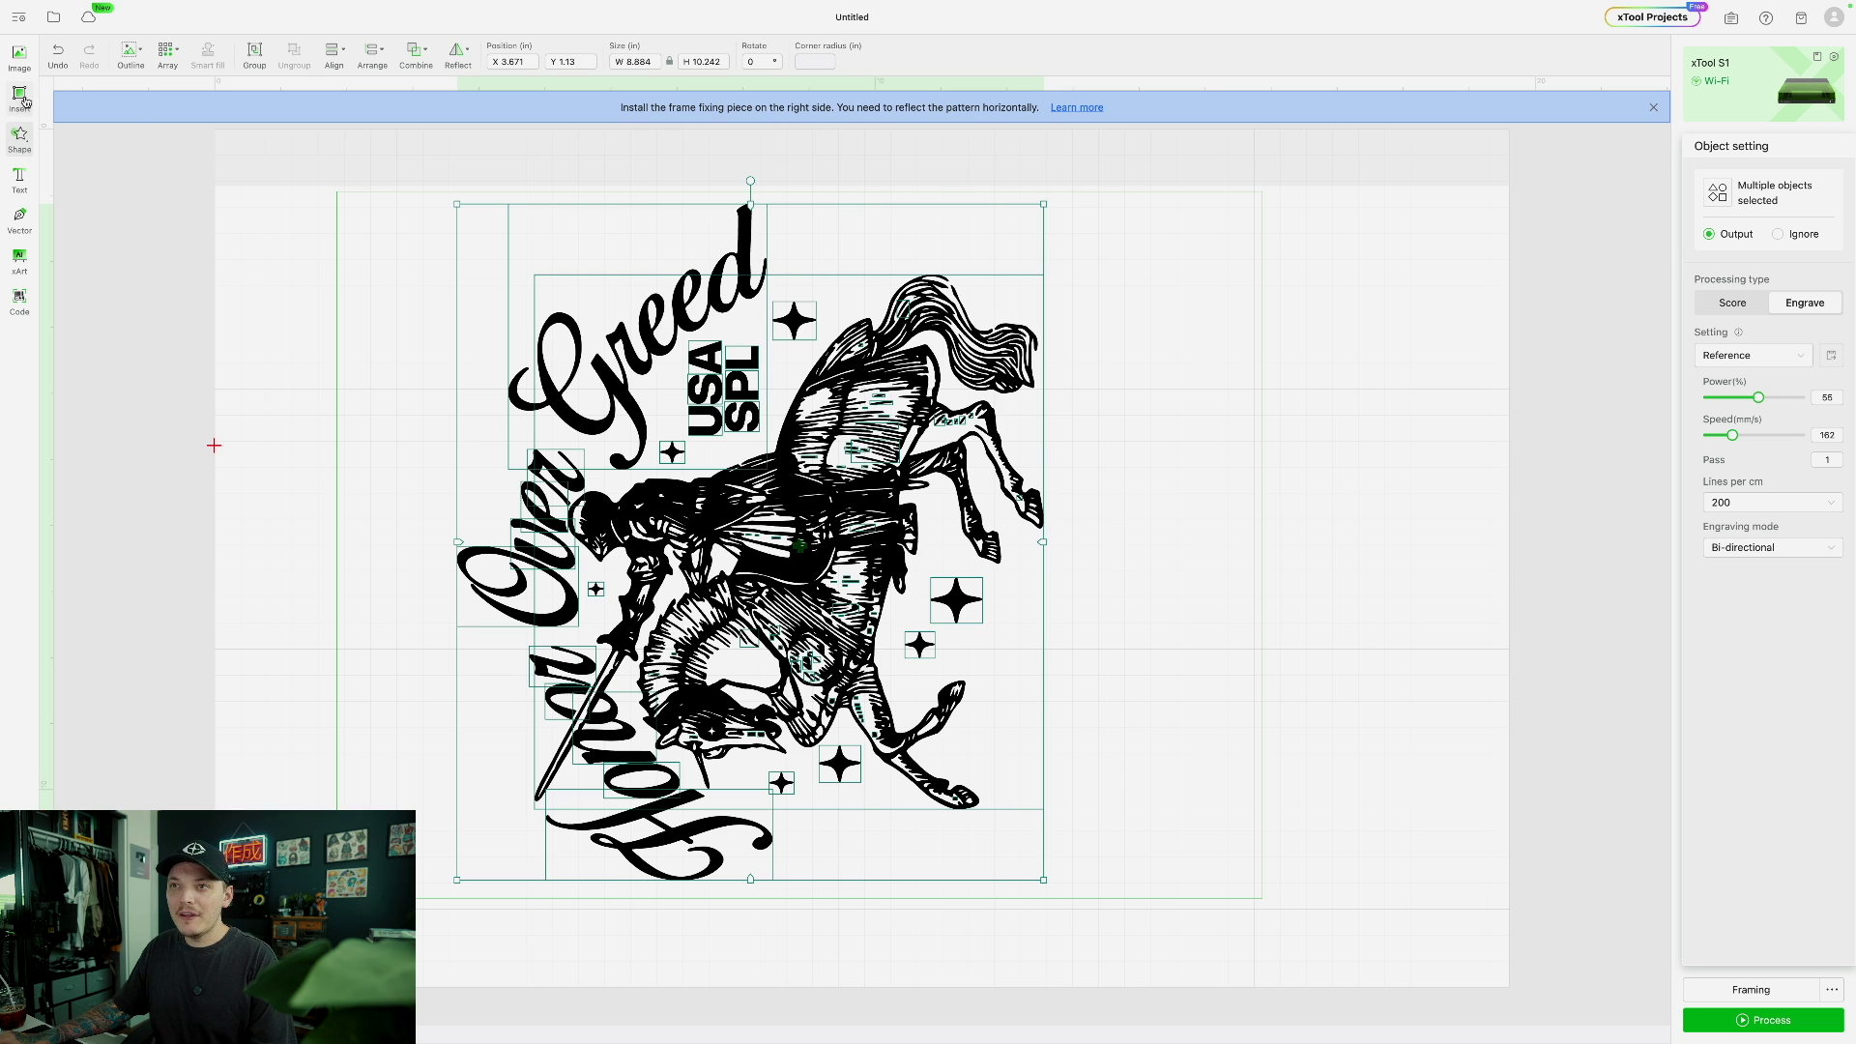
- Draw a tall rectangle starting at the upper corner of the screen outline's green edge and set its width to 2.5 in
left_click(20, 138)
left_click(87, 120)
left_click_drag(337, 190, 473, 899)
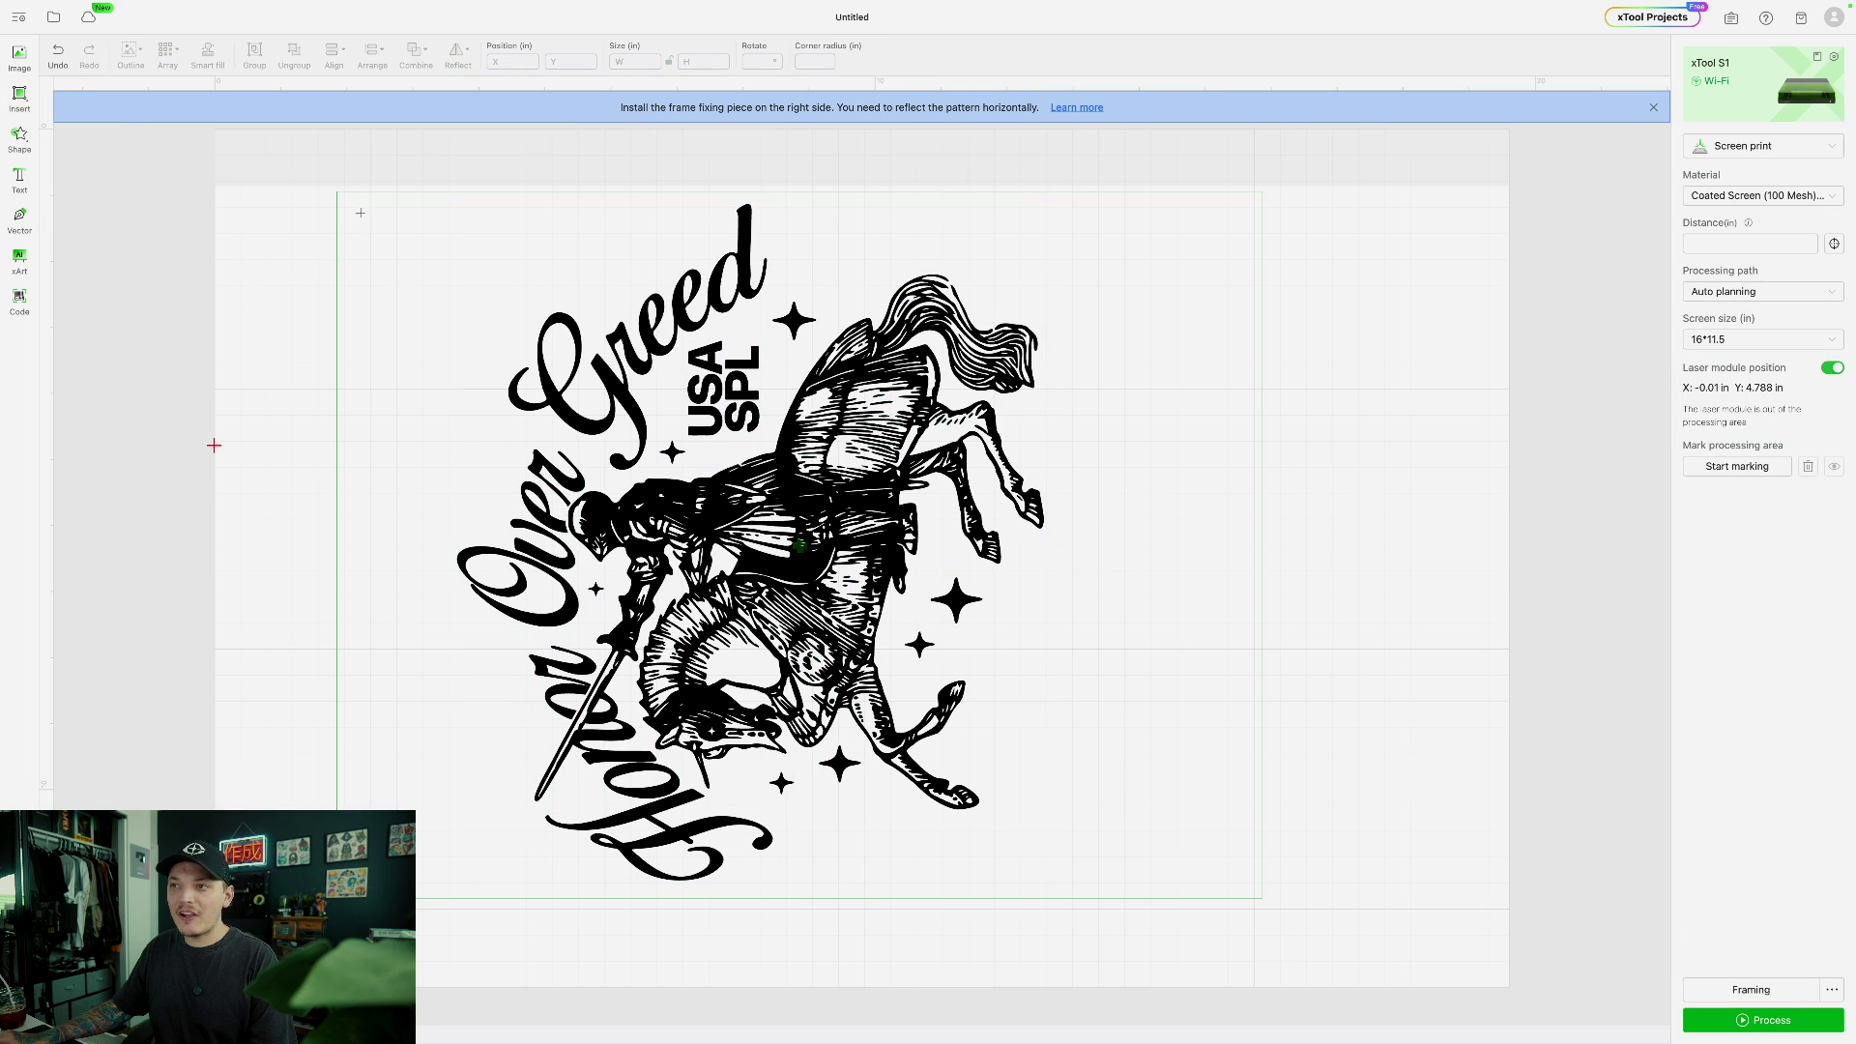
left_click(635, 61)
type("2.5")
key("Return")
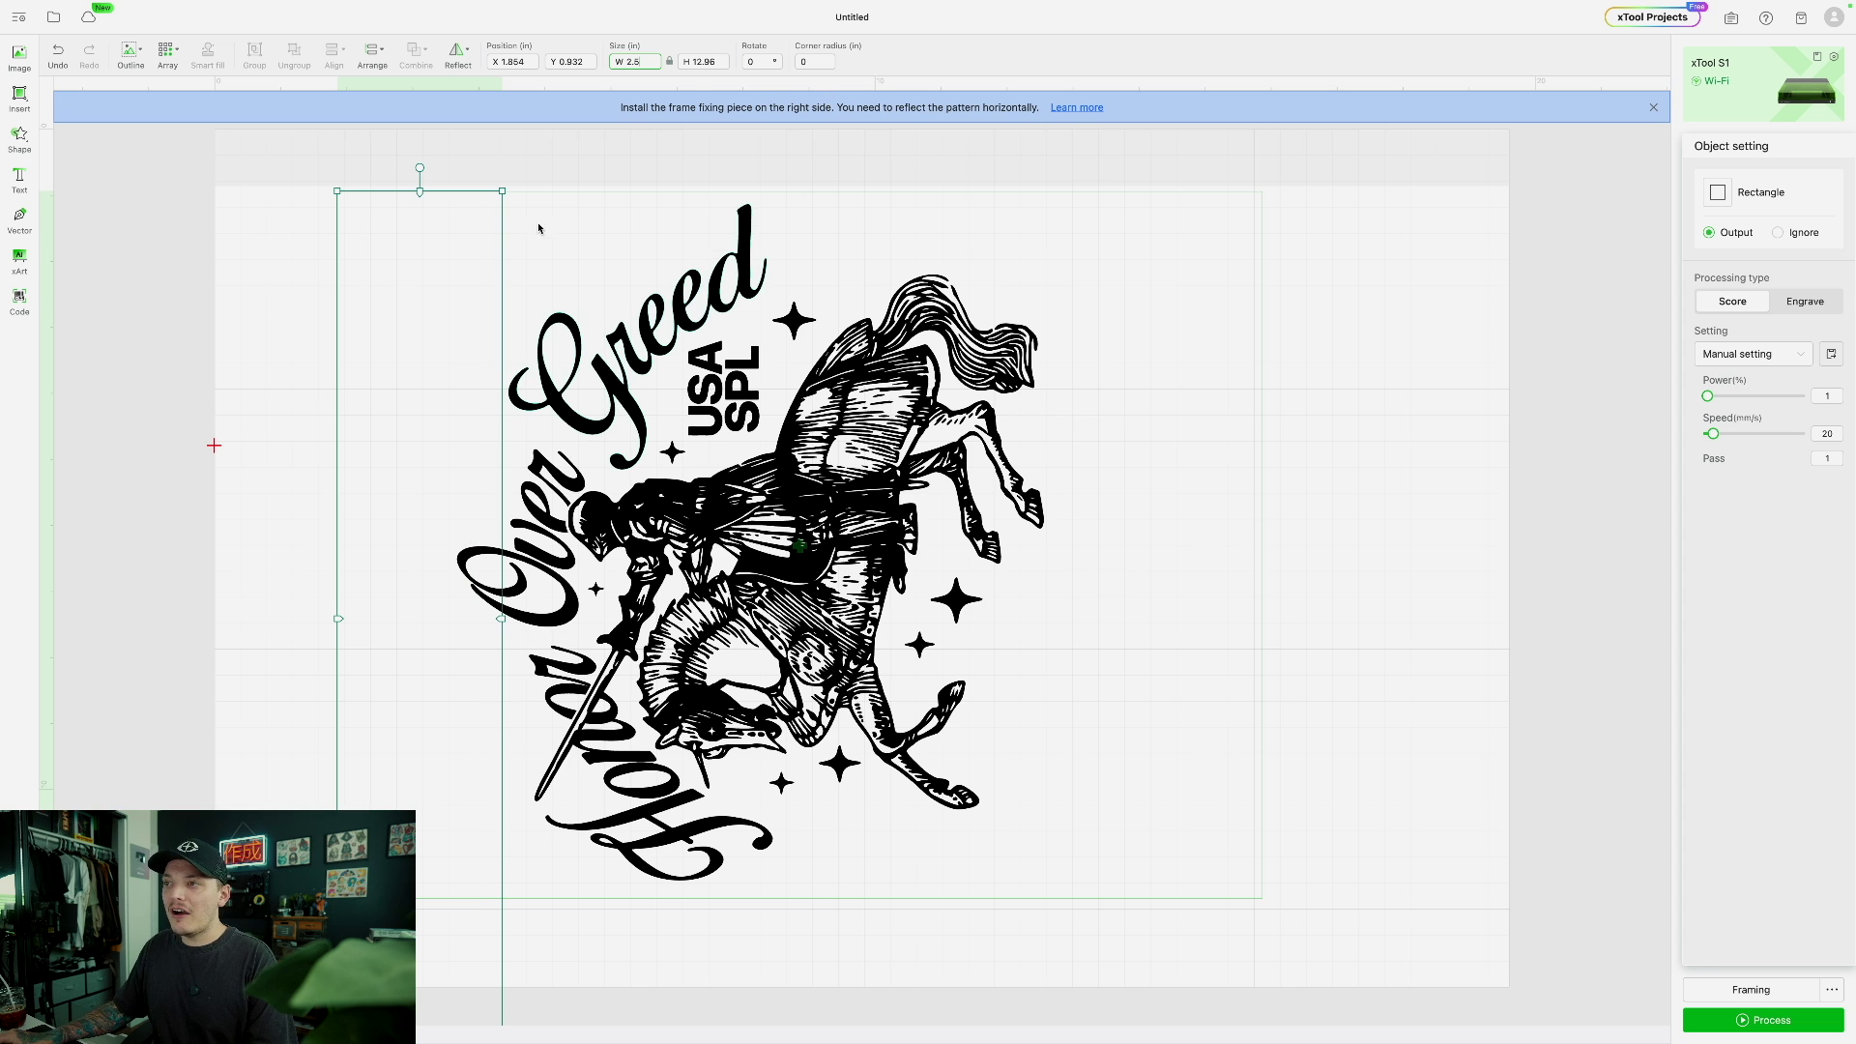
- Move the whole artwork to about X 4.351, Y 1.165 in so its edge meets the inner edge of the rectangle
left_click(545, 574)
key("Escape")
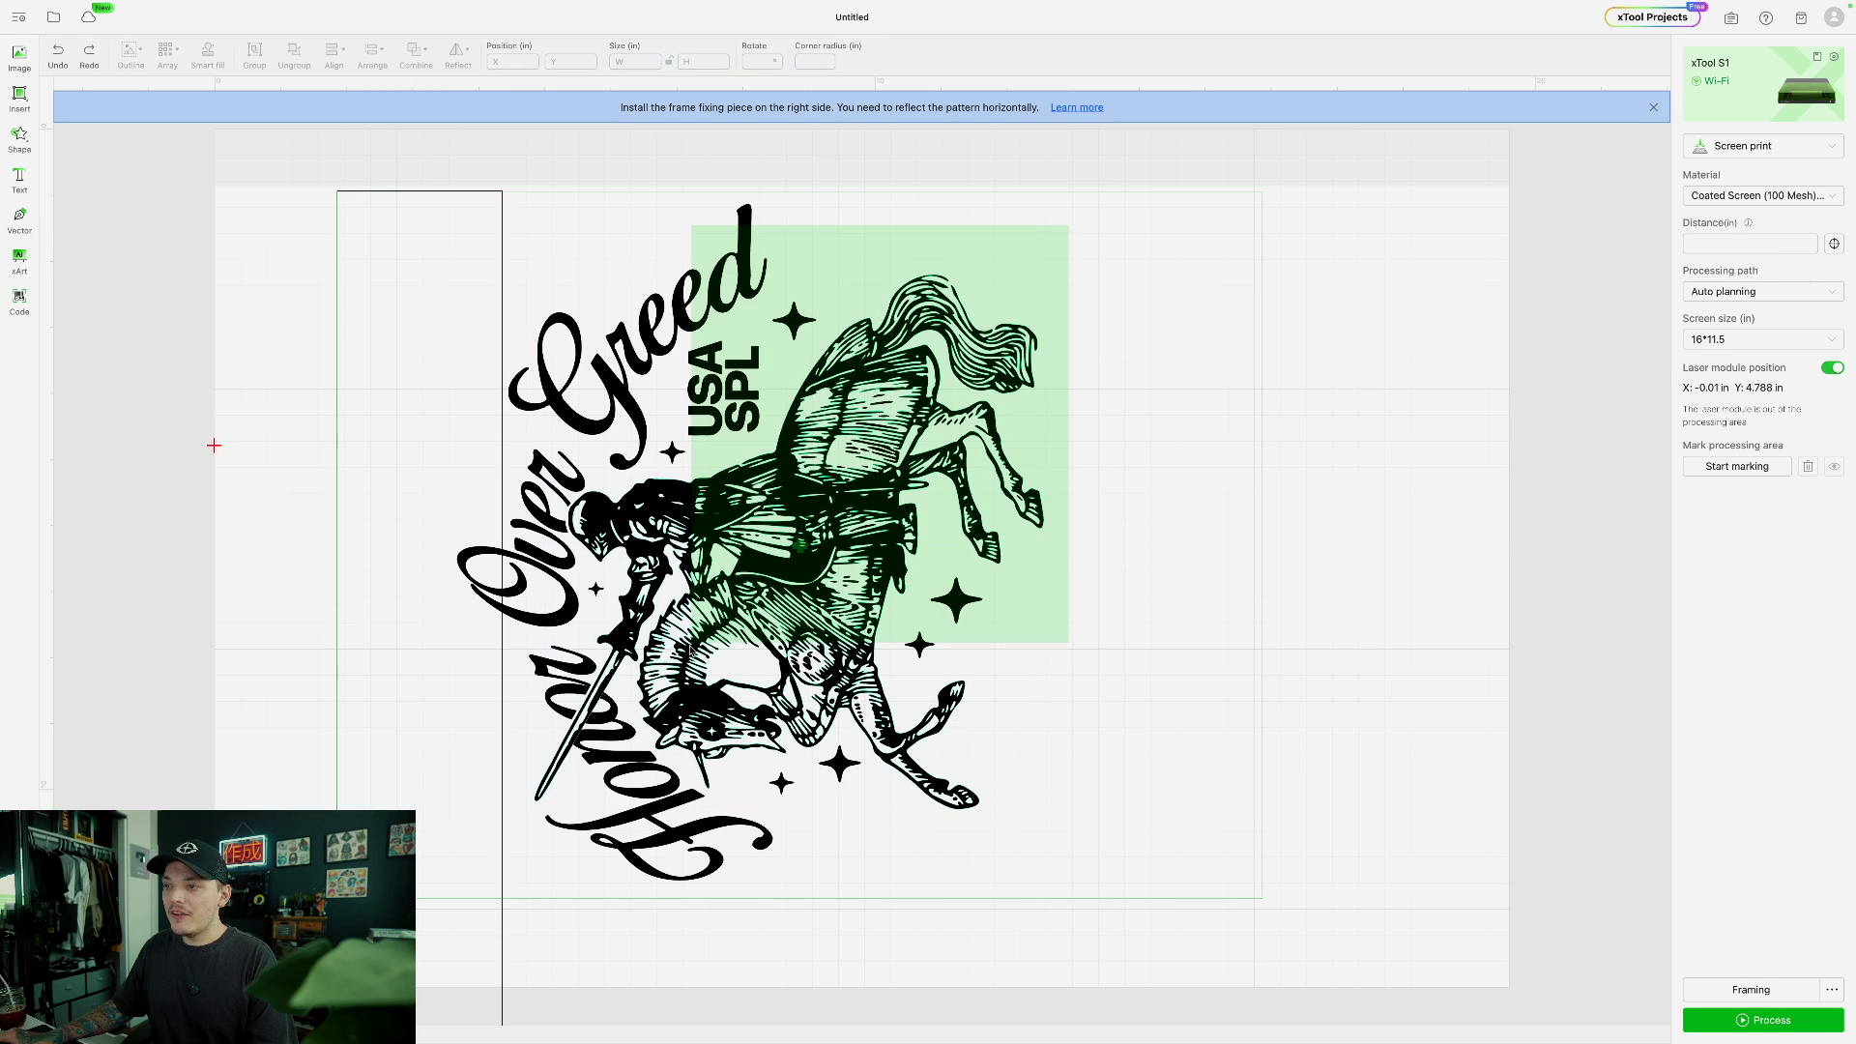
left_click_drag(692, 643, 535, 908)
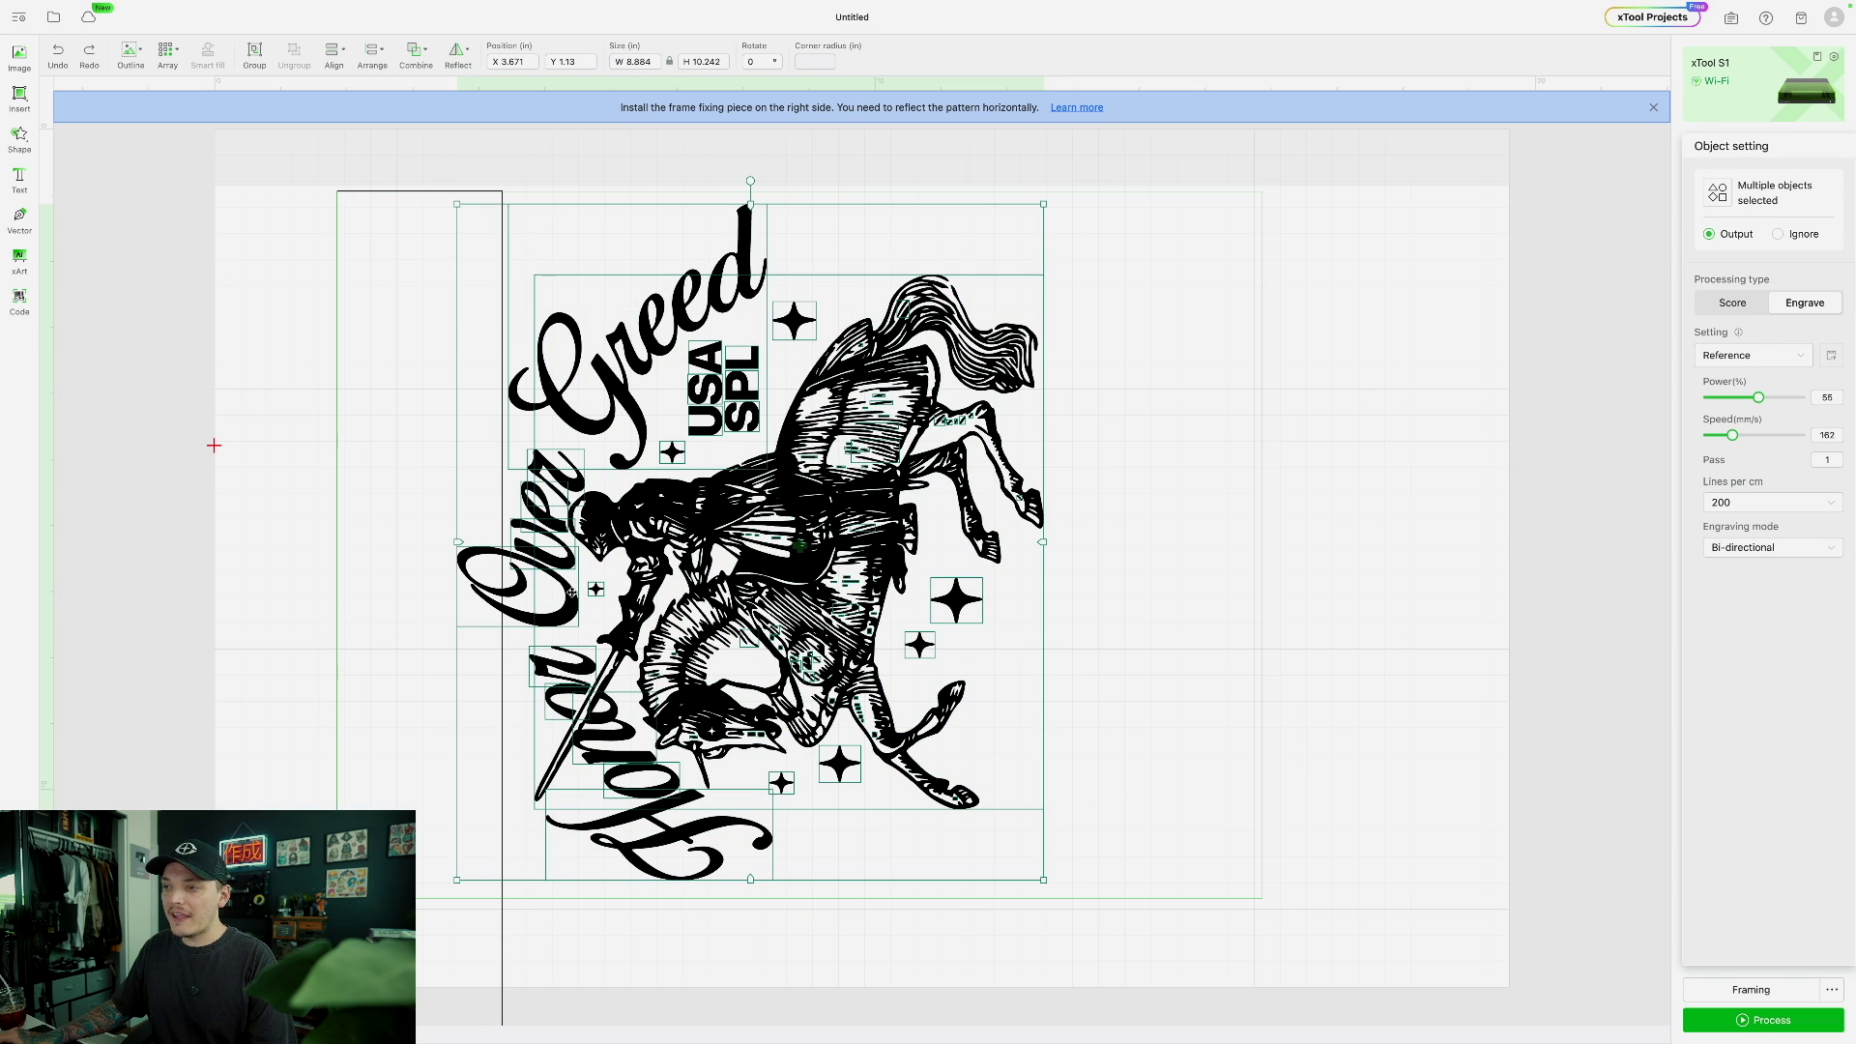
left_click_drag(571, 592, 623, 594)
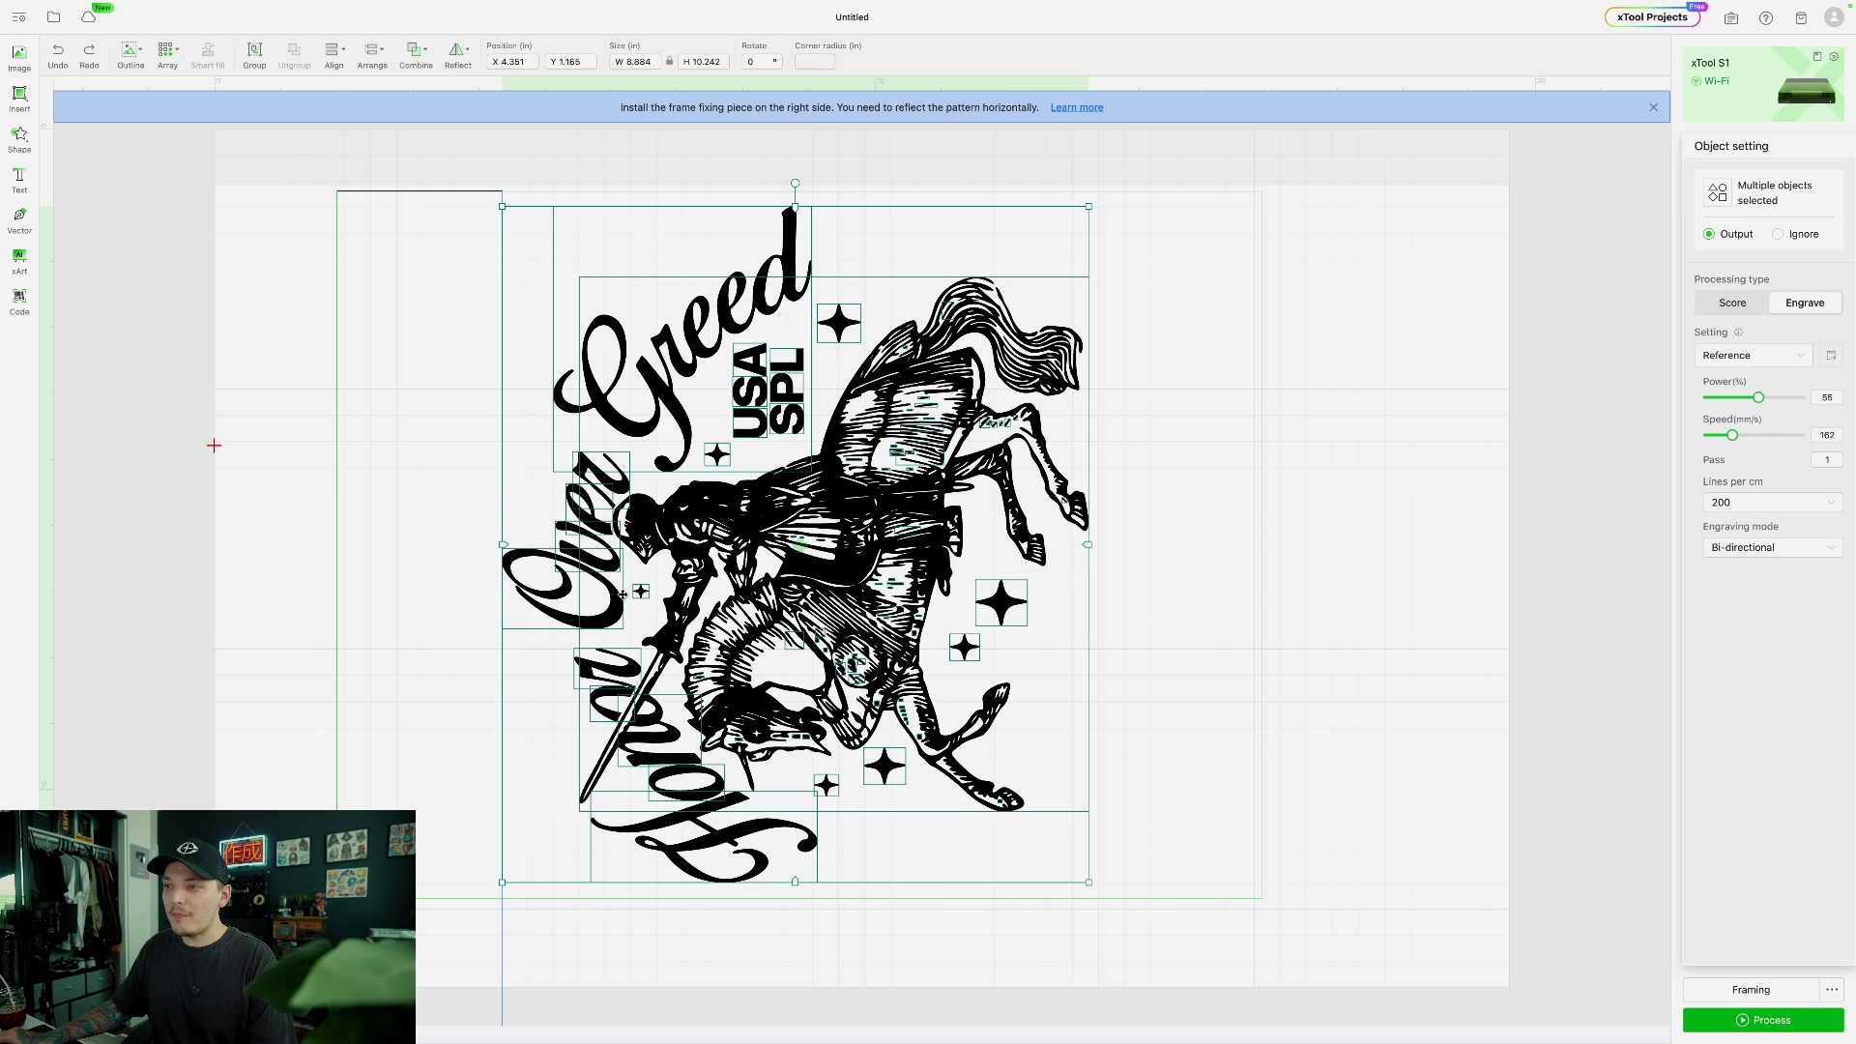
- Delete the 2.5 in spacing rectangle beside the artwork
left_click(359, 385)
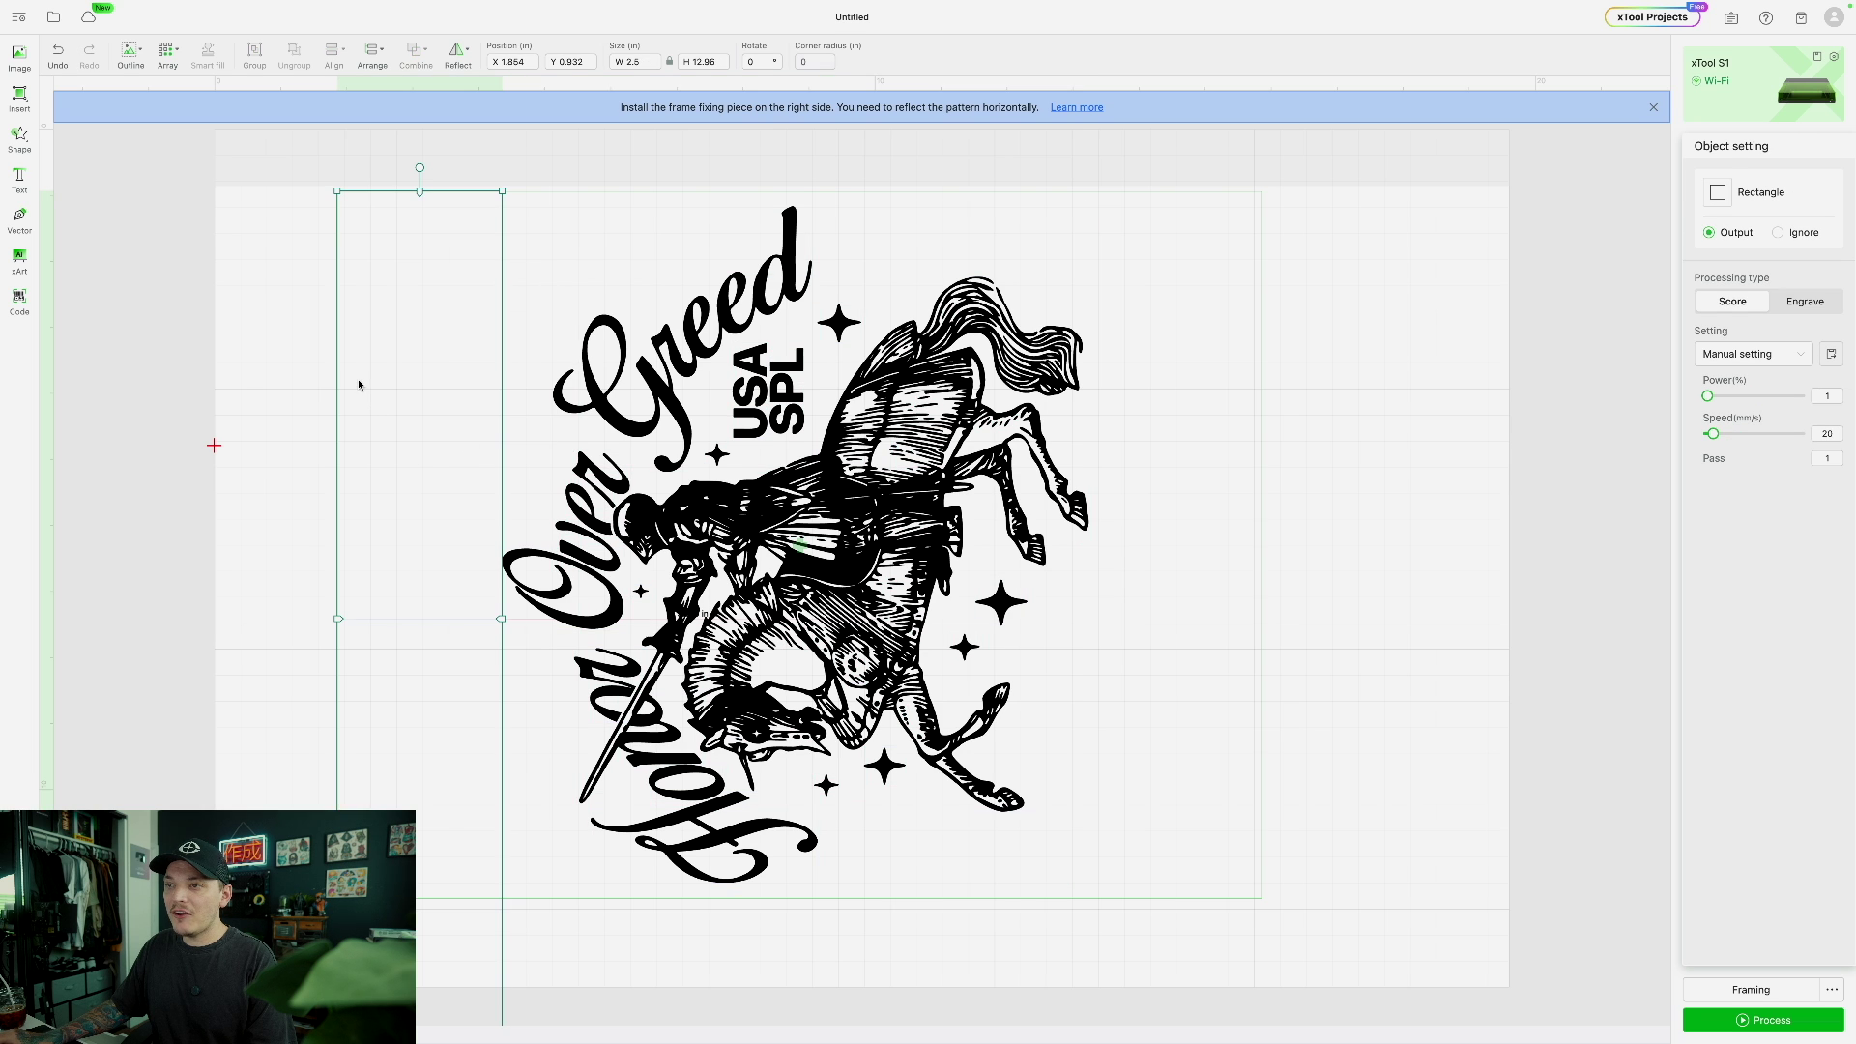
left_click(1015, 319)
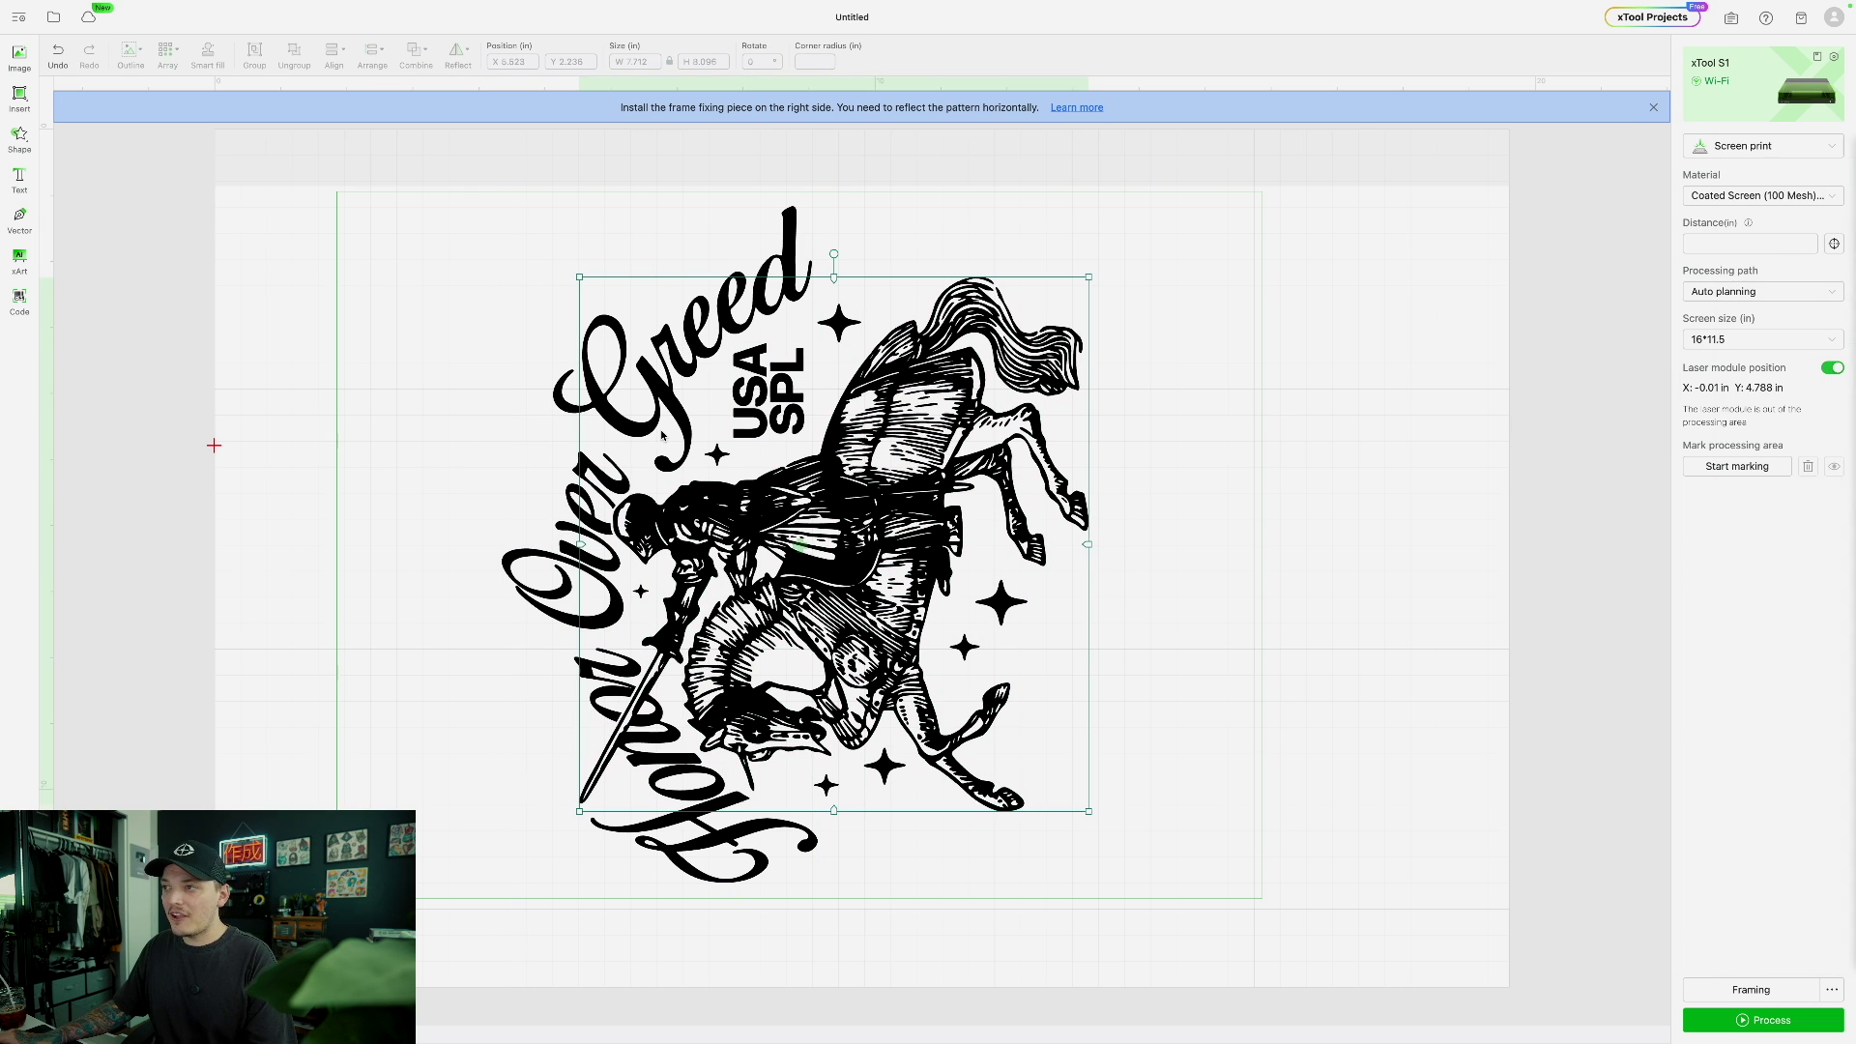
left_click_drag(1163, 187, 512, 909)
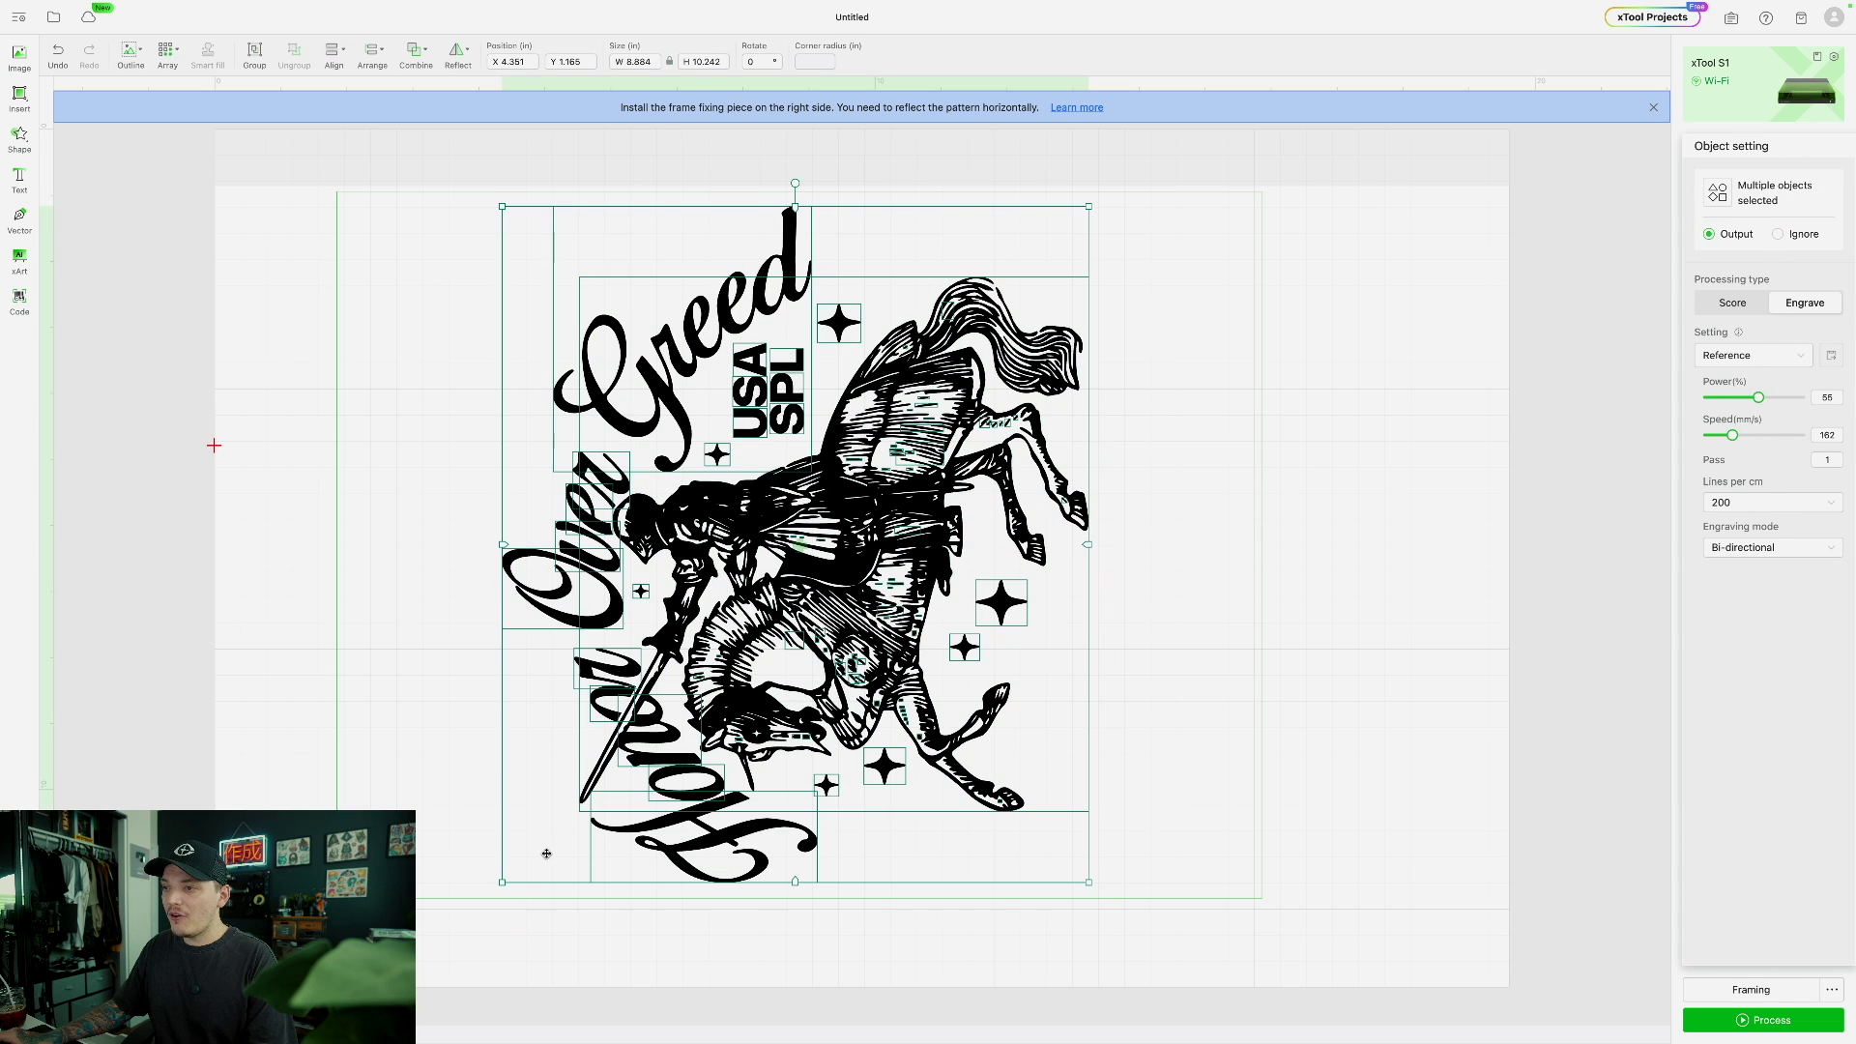
key("ctrl+shift+g")
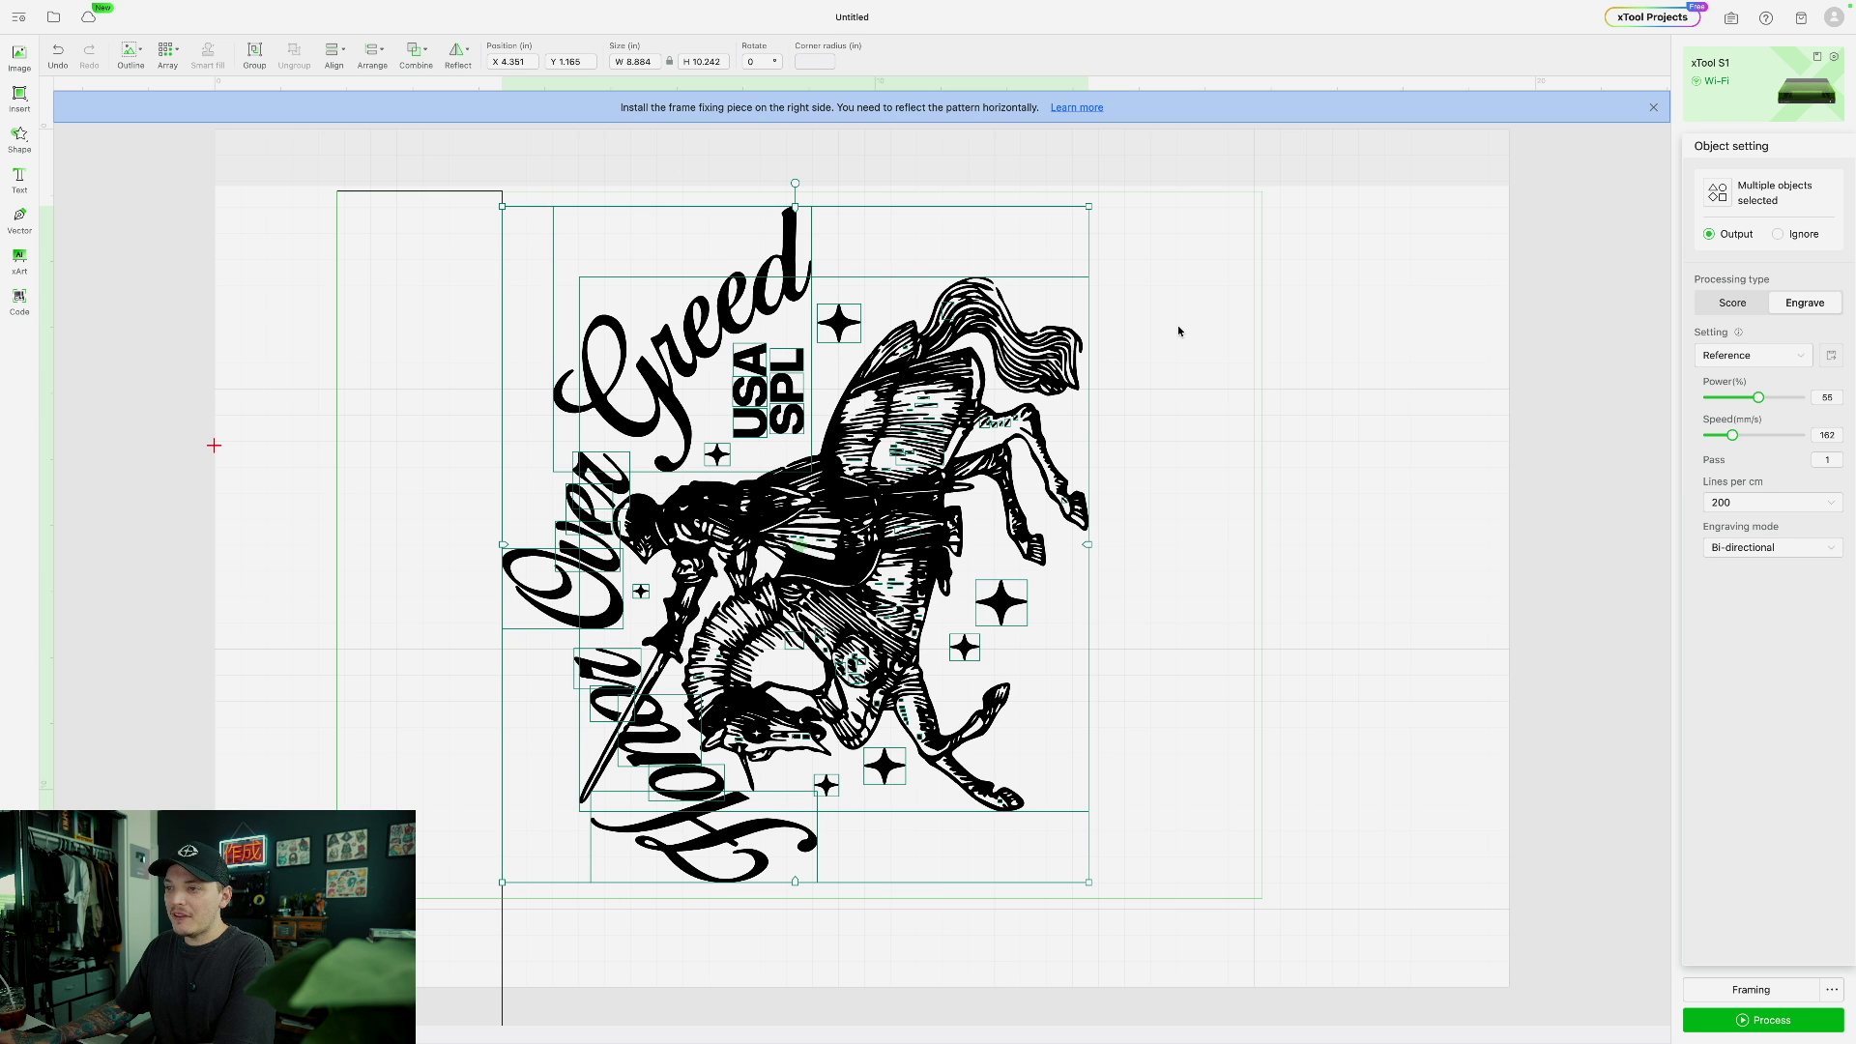
mouse_move(319, 393)
left_mouse_down()
mouse_move(352, 381)
mouse_move(317, 398)
left_mouse_up()
key("Delete")
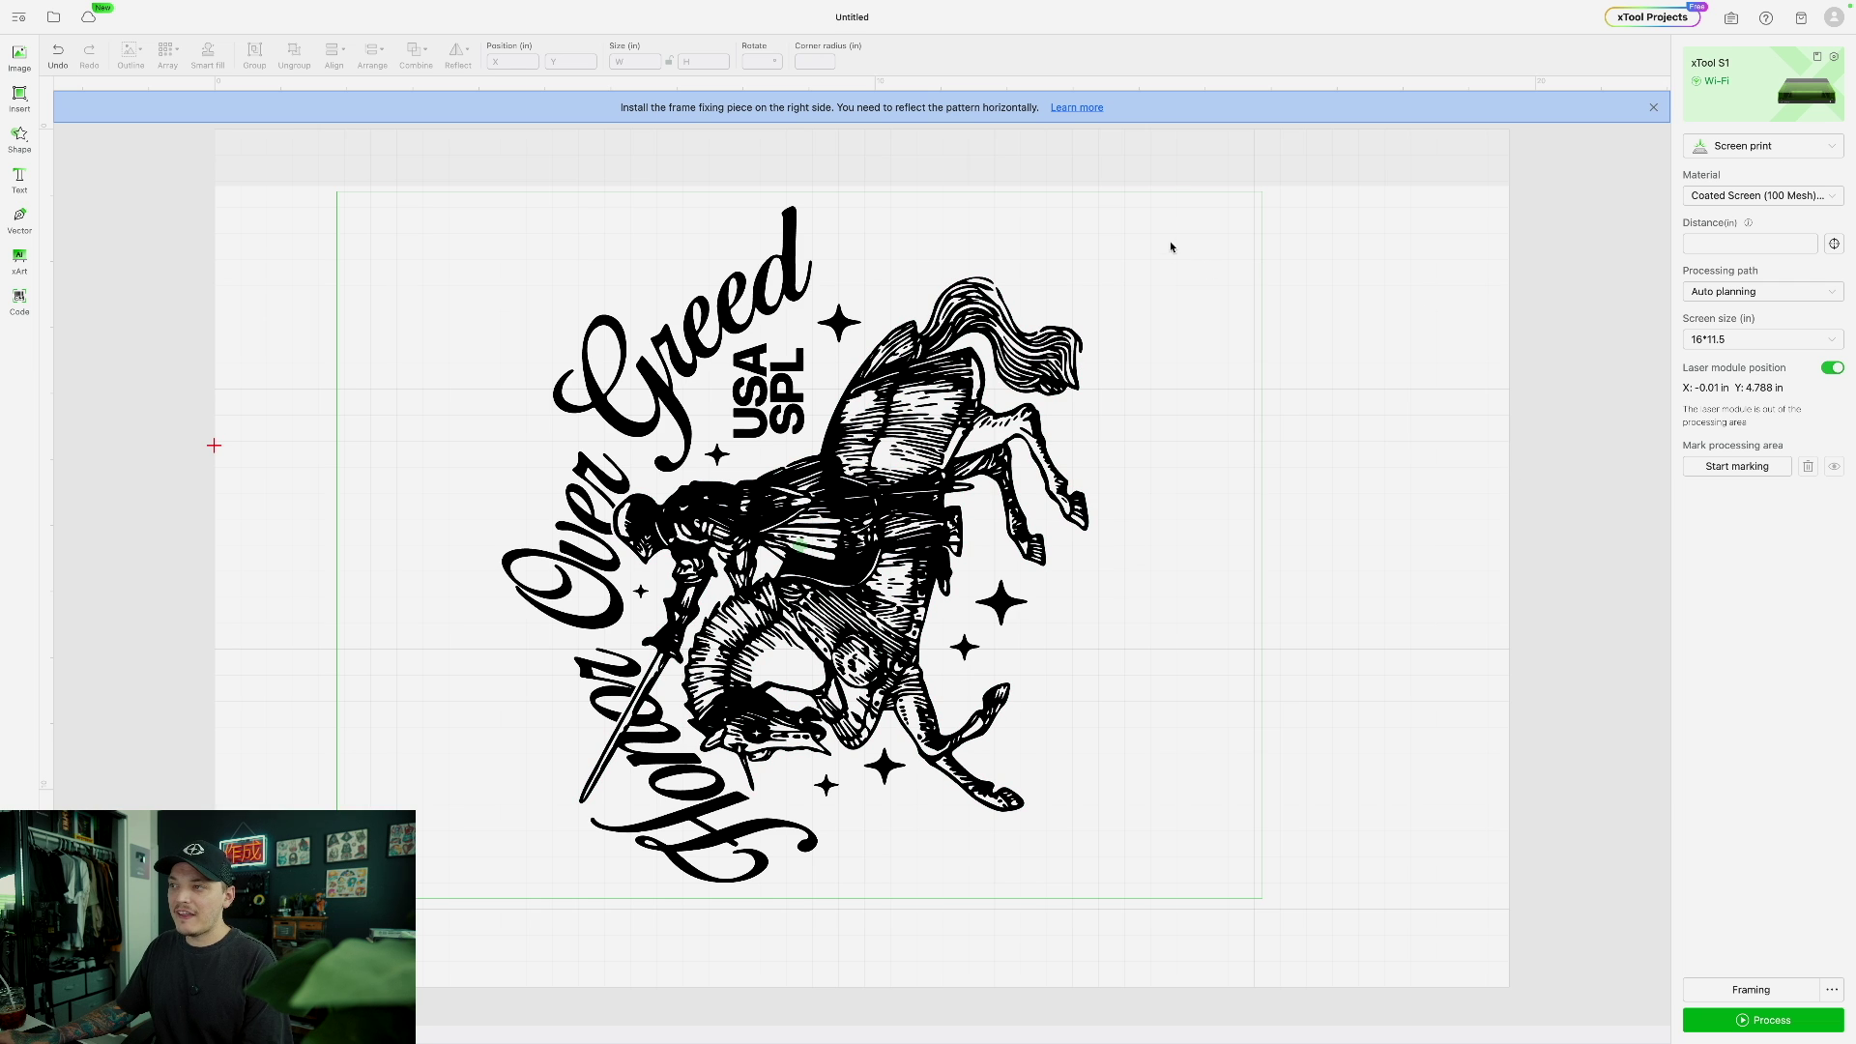
key("ctrl+a")
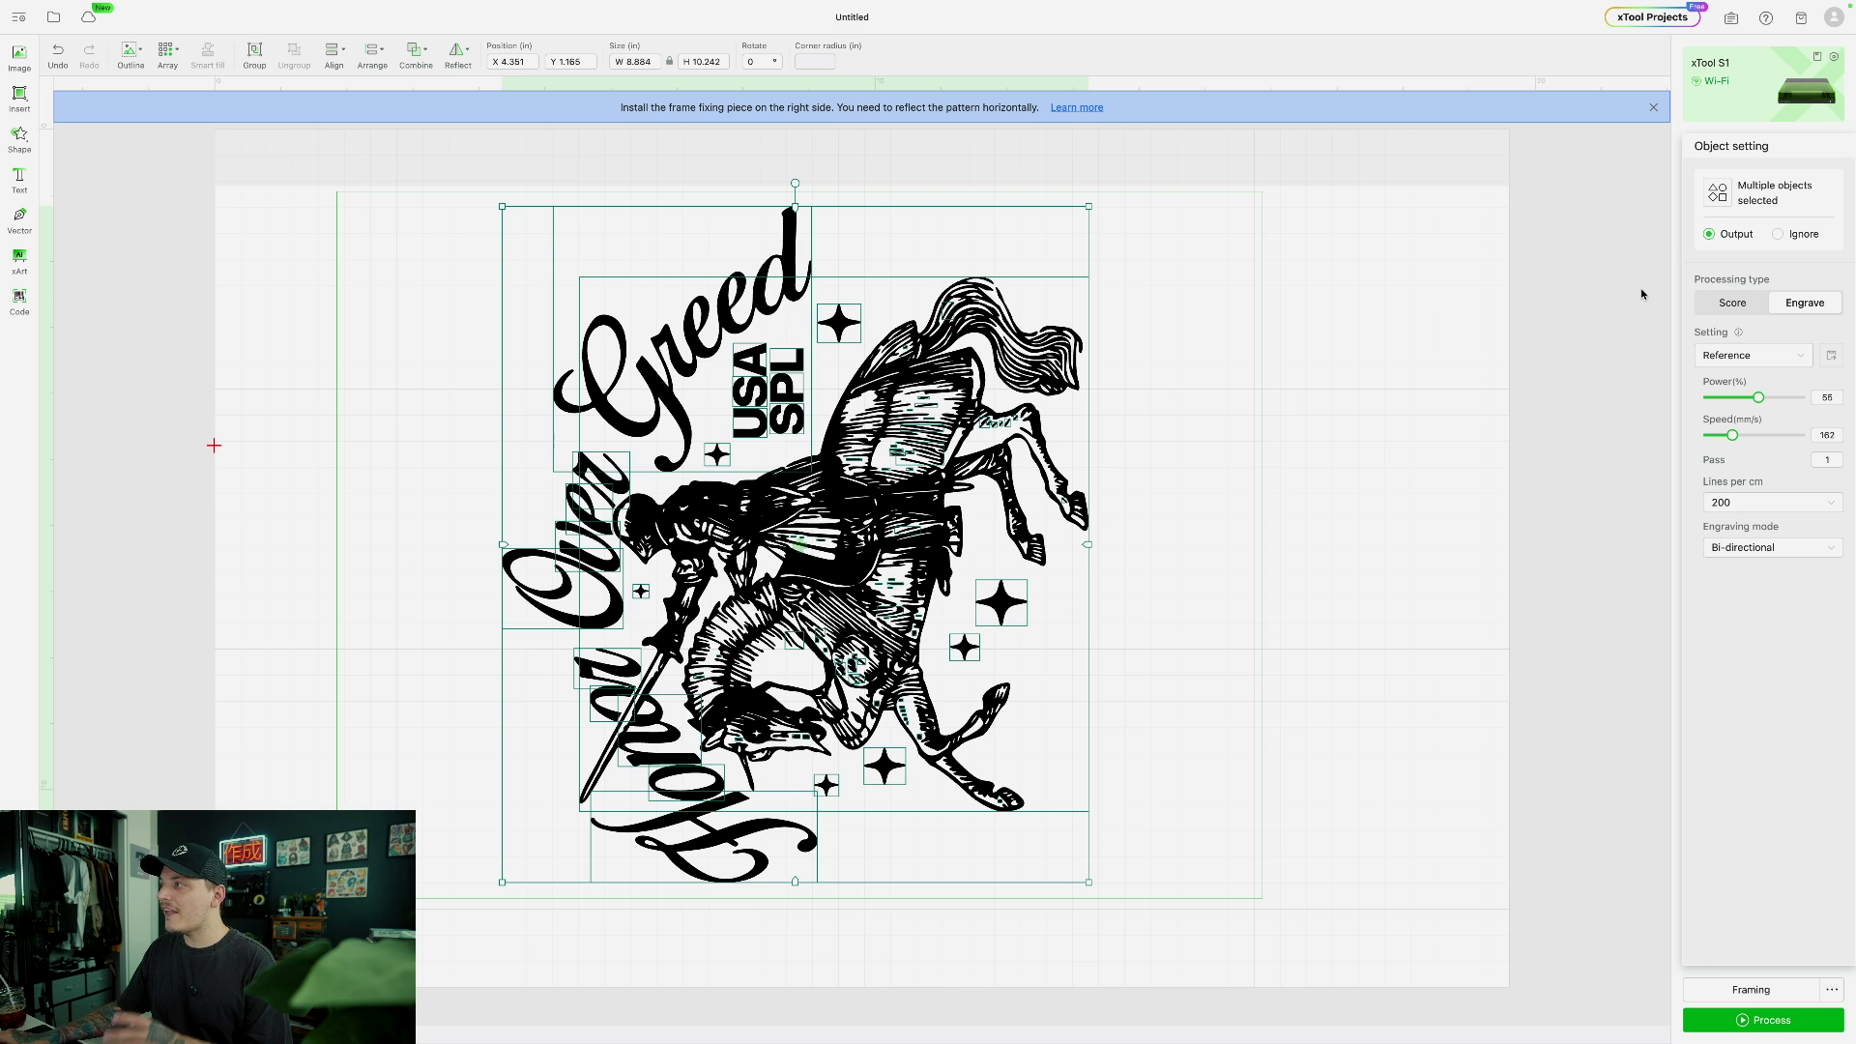
left_click(1273, 386)
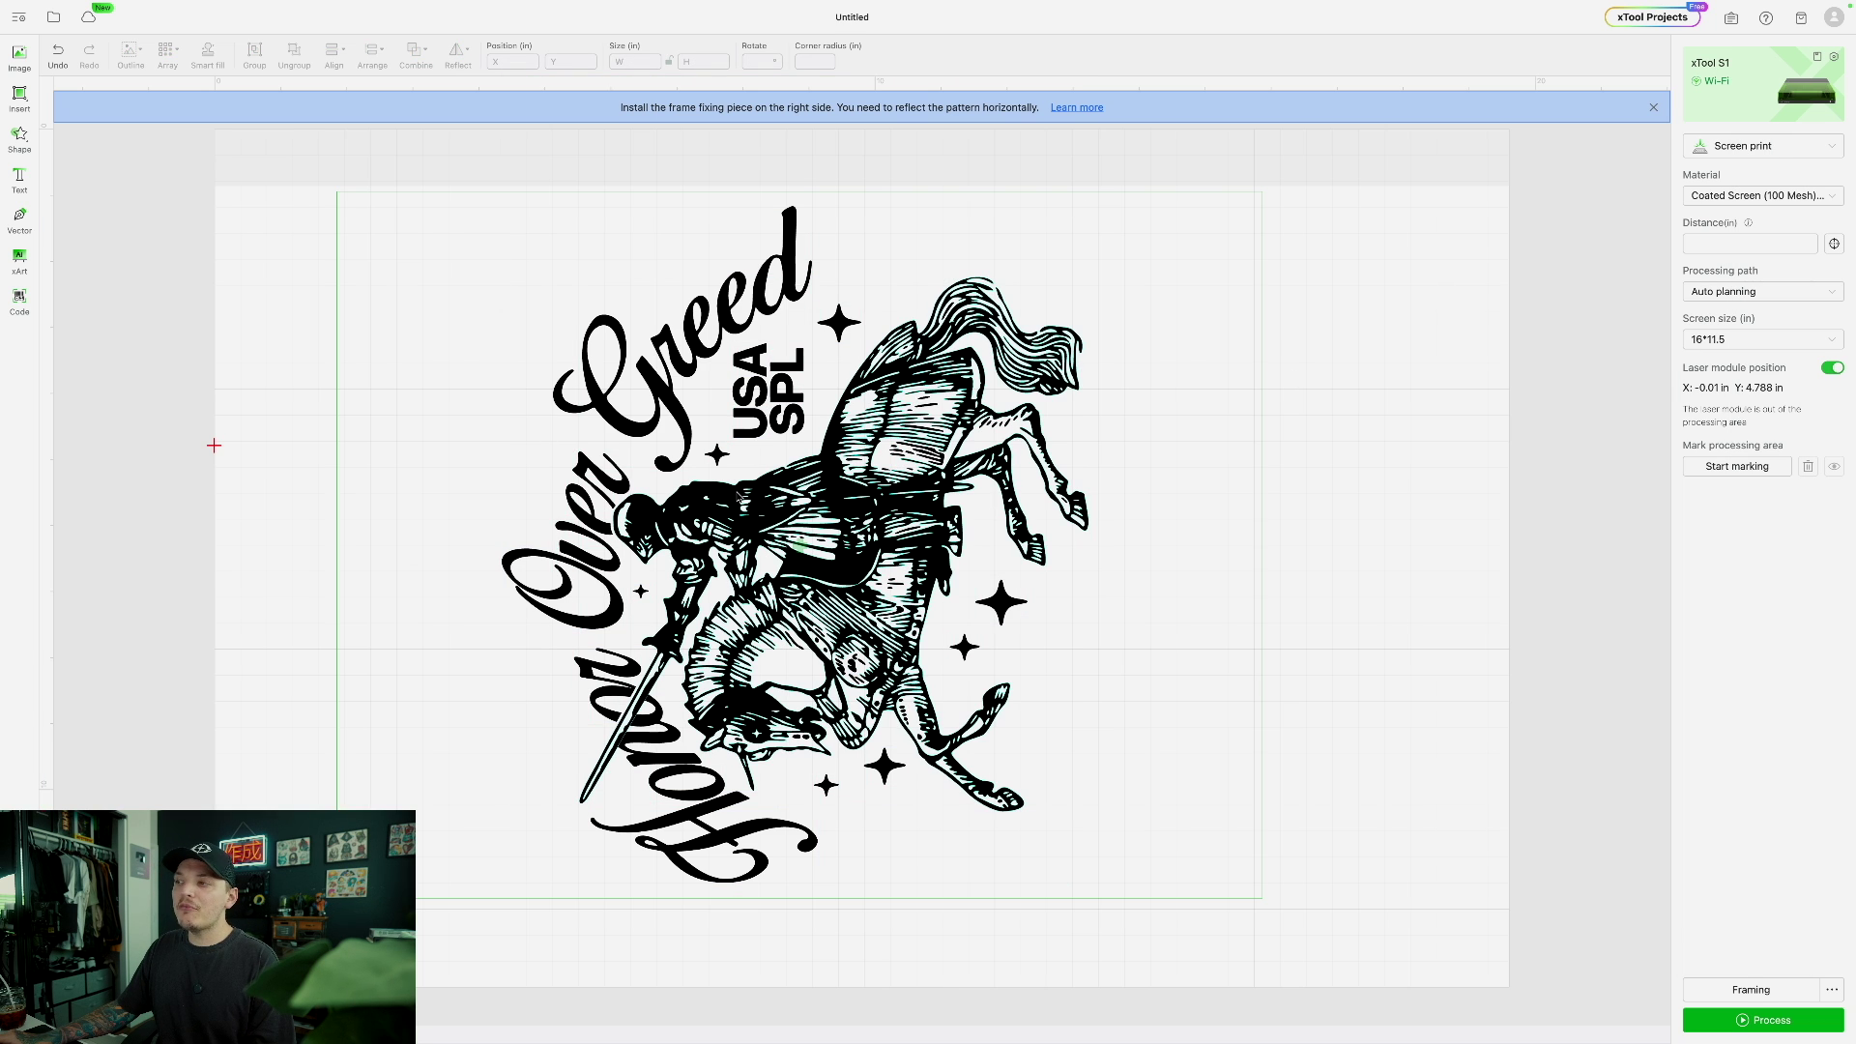
left_click(837, 326)
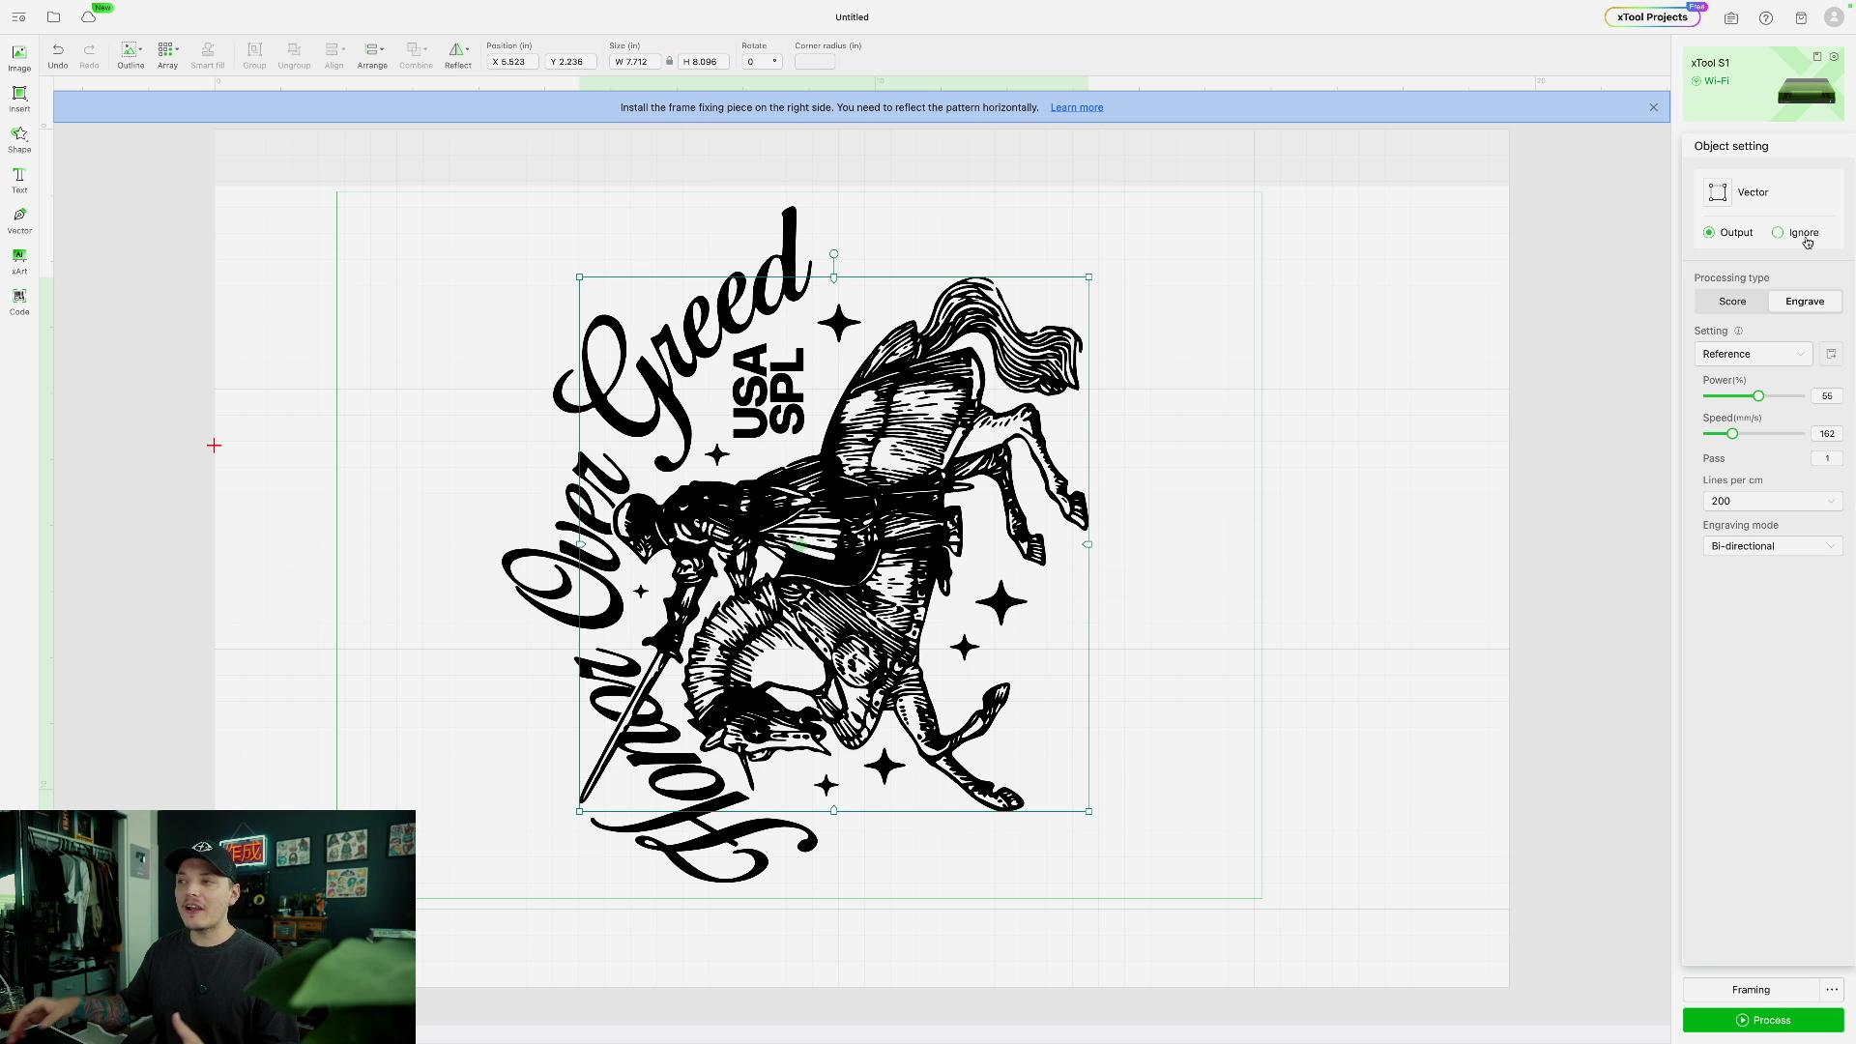
left_click(1449, 394)
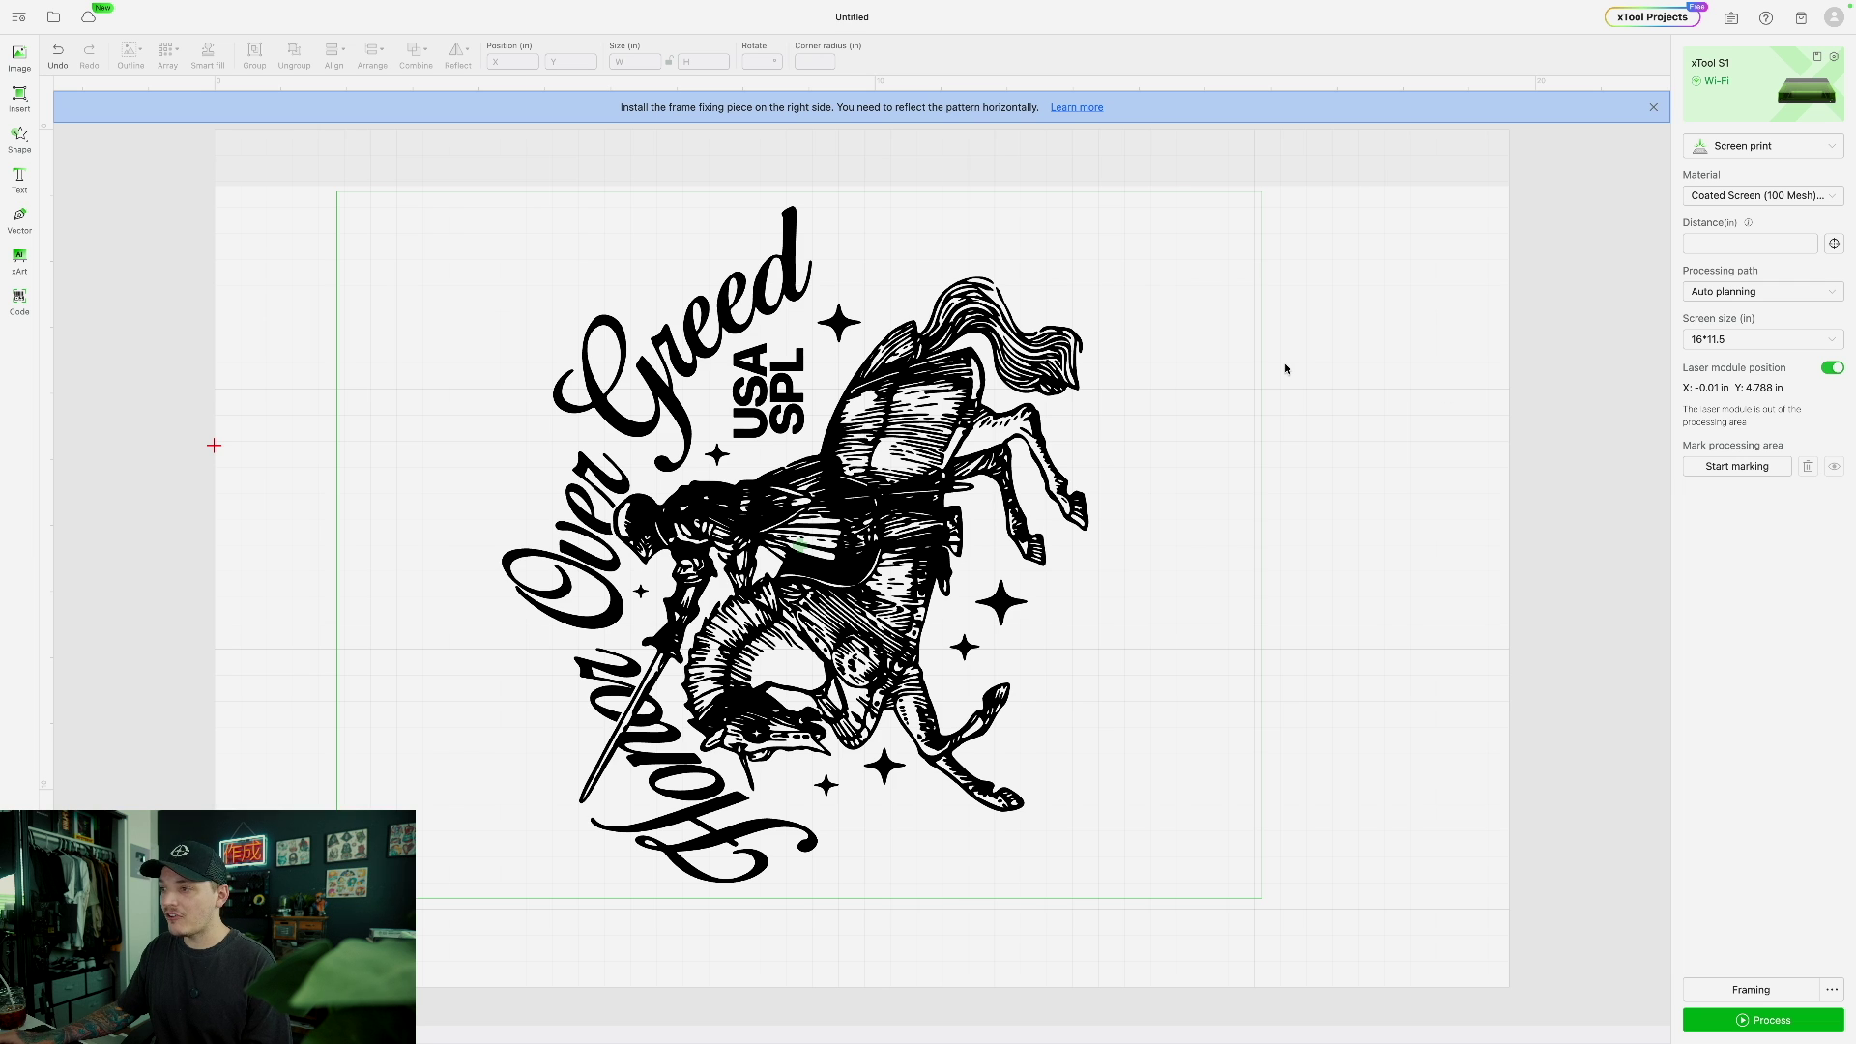
- Reflect the entire artwork top to bottom so its lettering is mirrored for the screen, and clear the selection
left_click_drag(1212, 229, 541, 909)
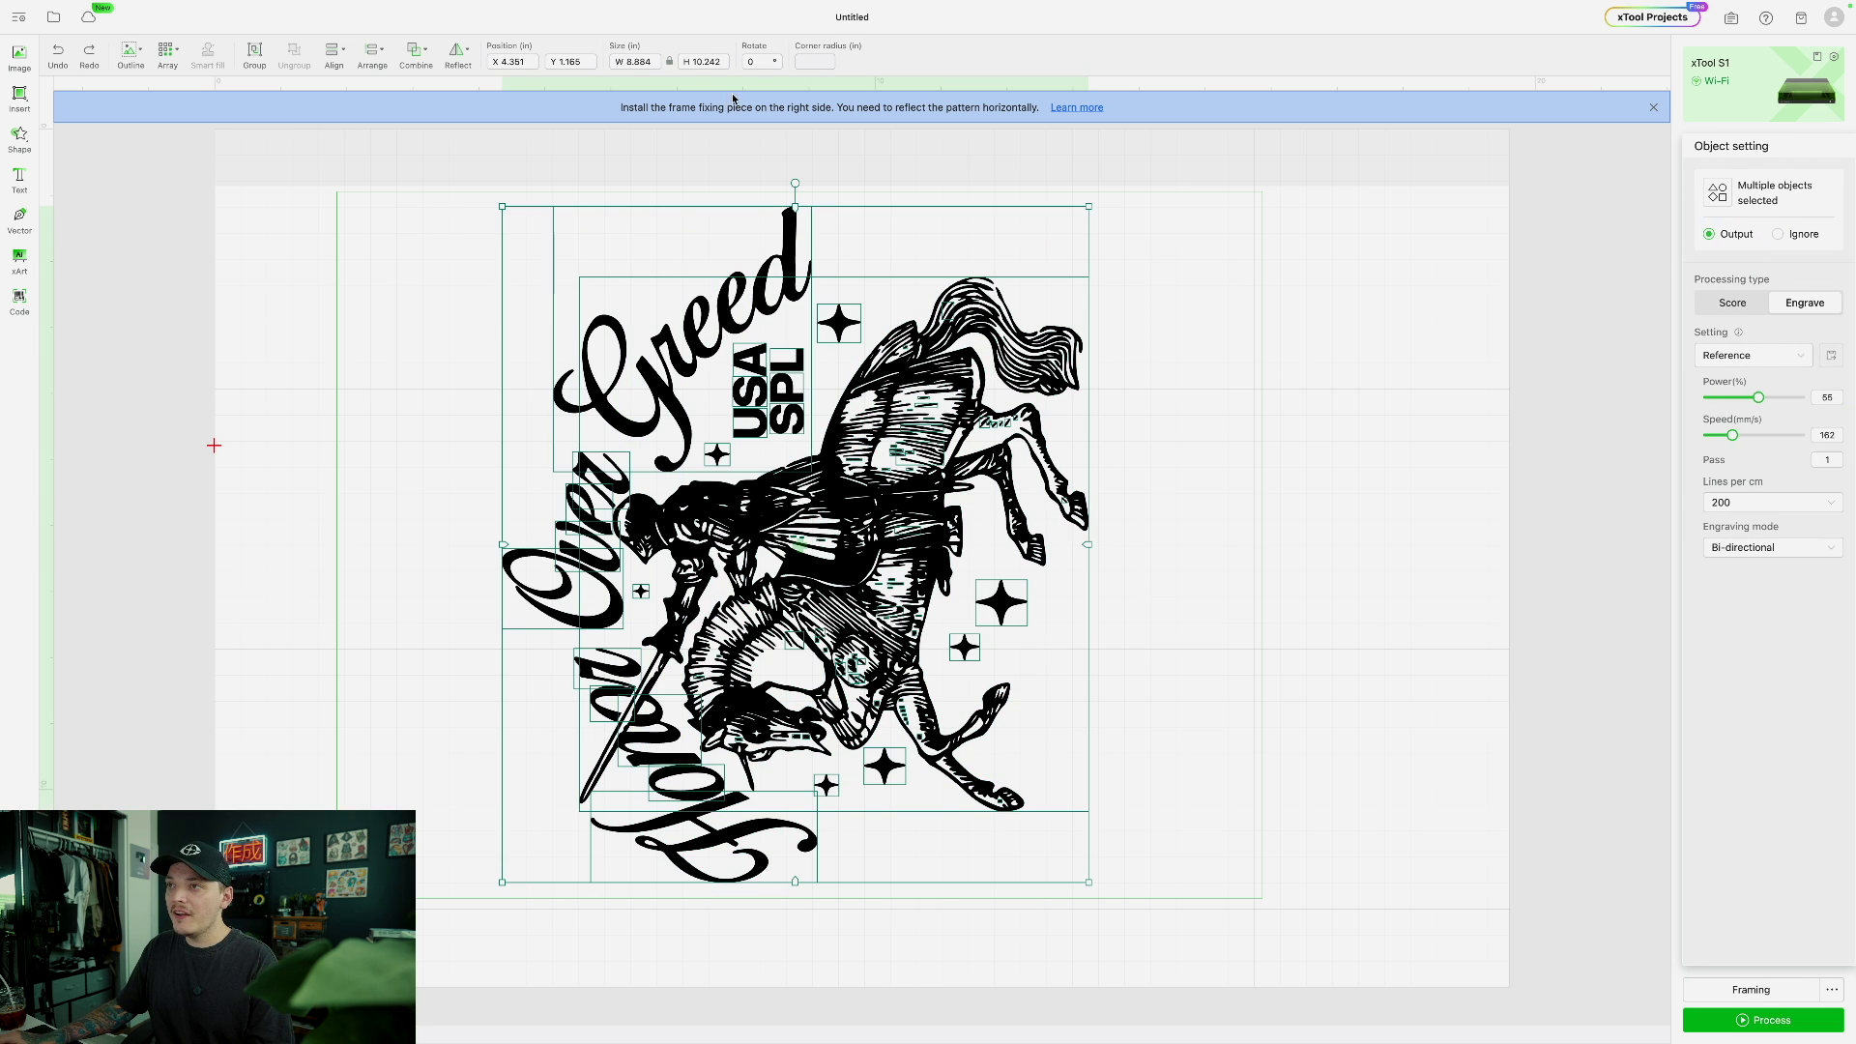
left_click(457, 55)
left_click(488, 119)
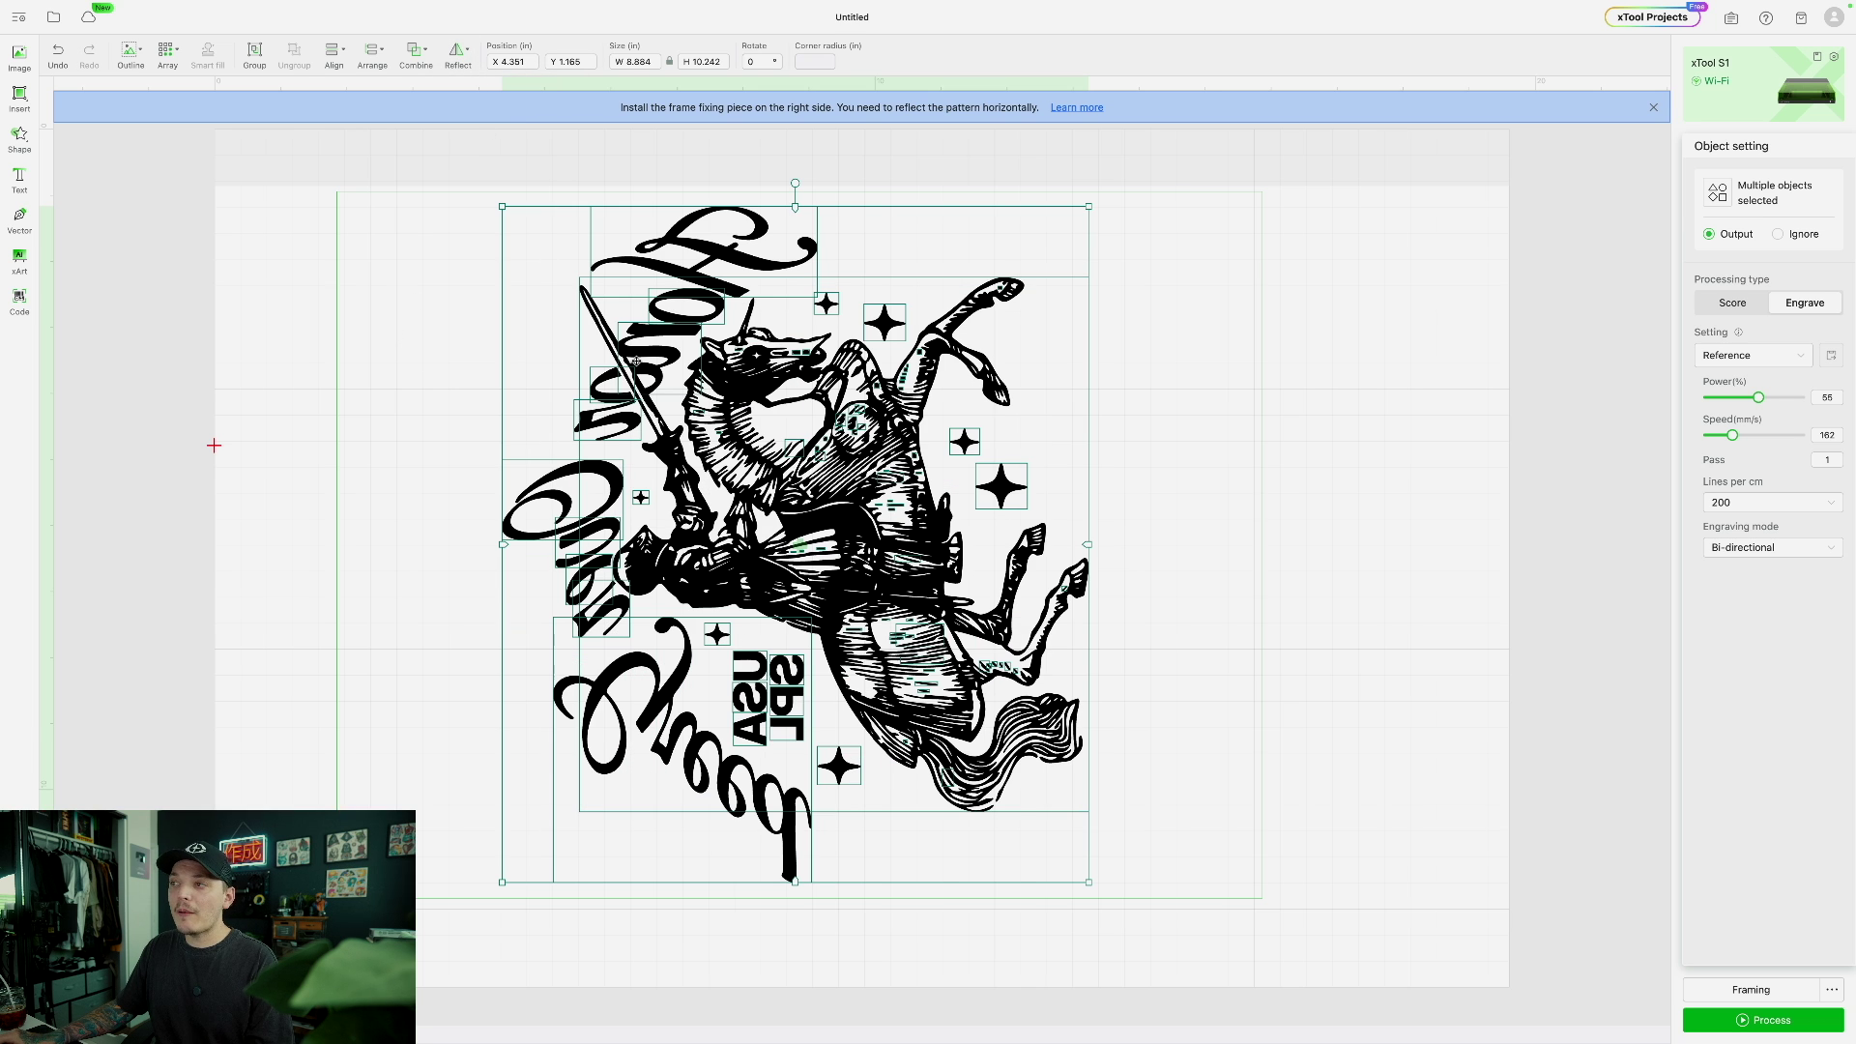
left_click(437, 346)
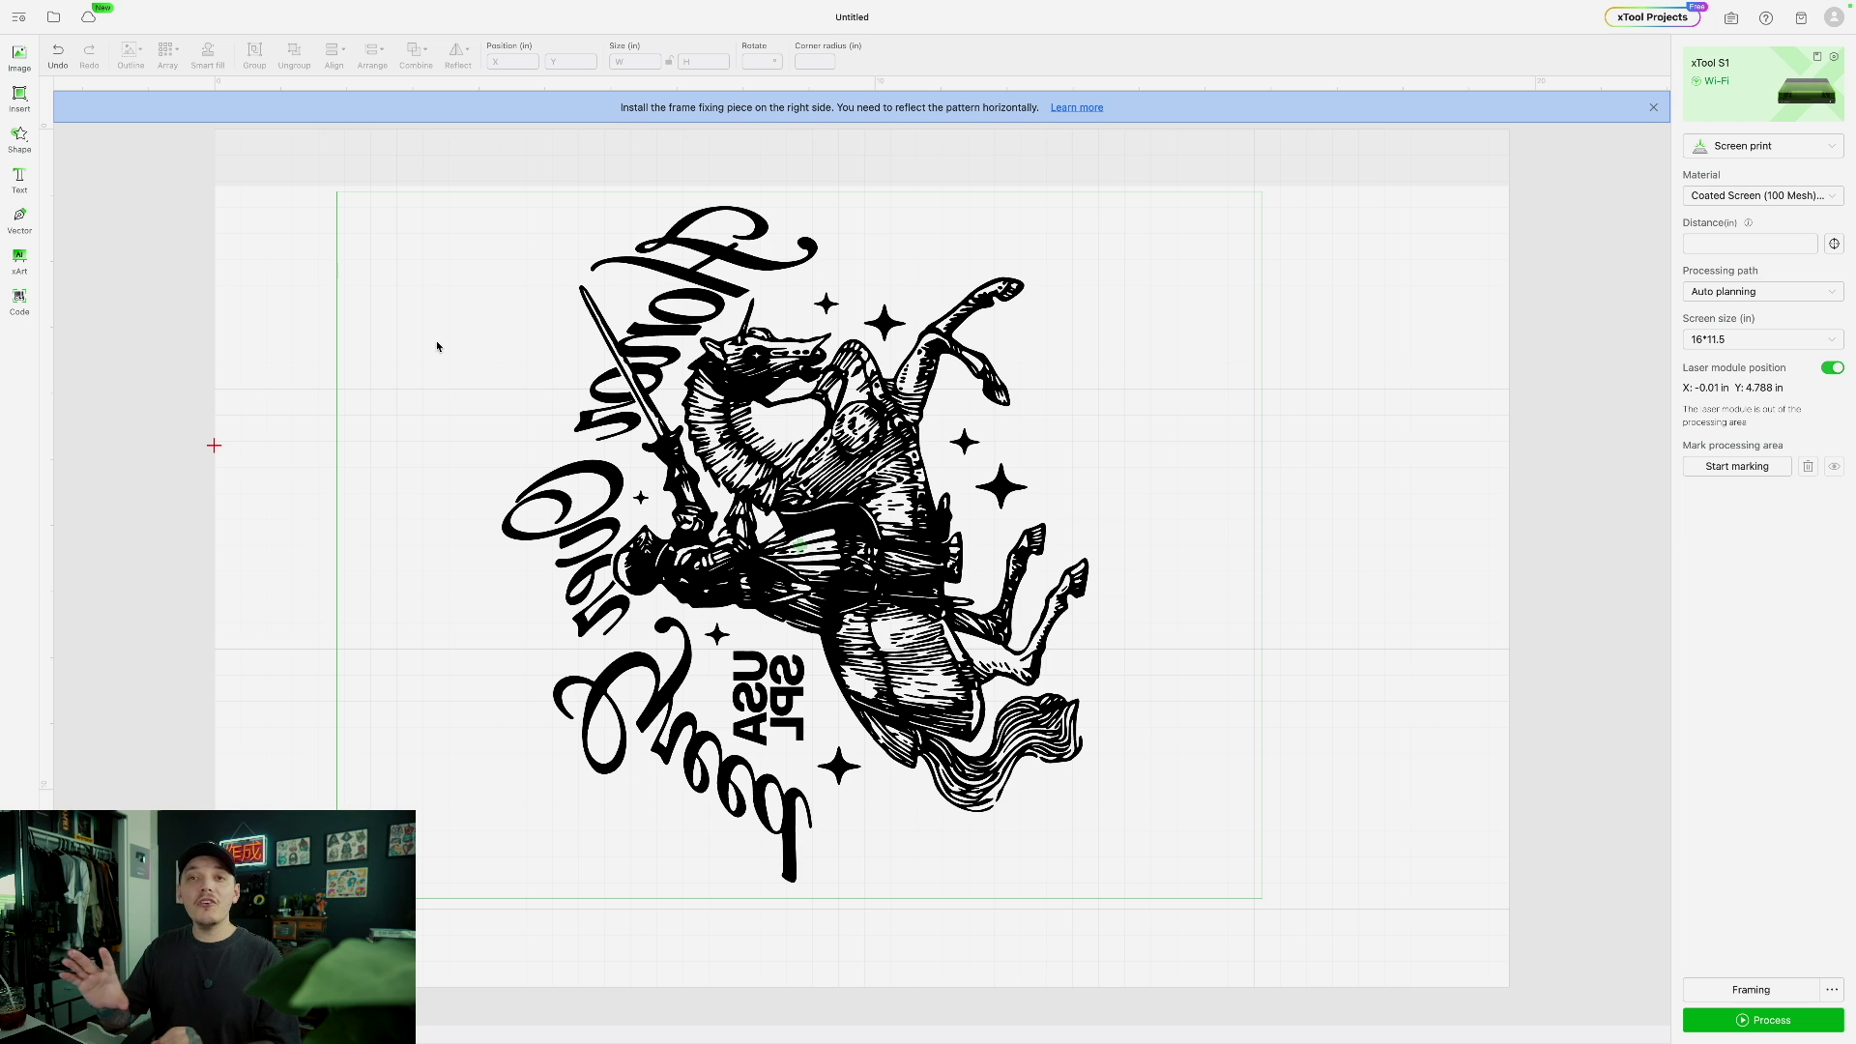